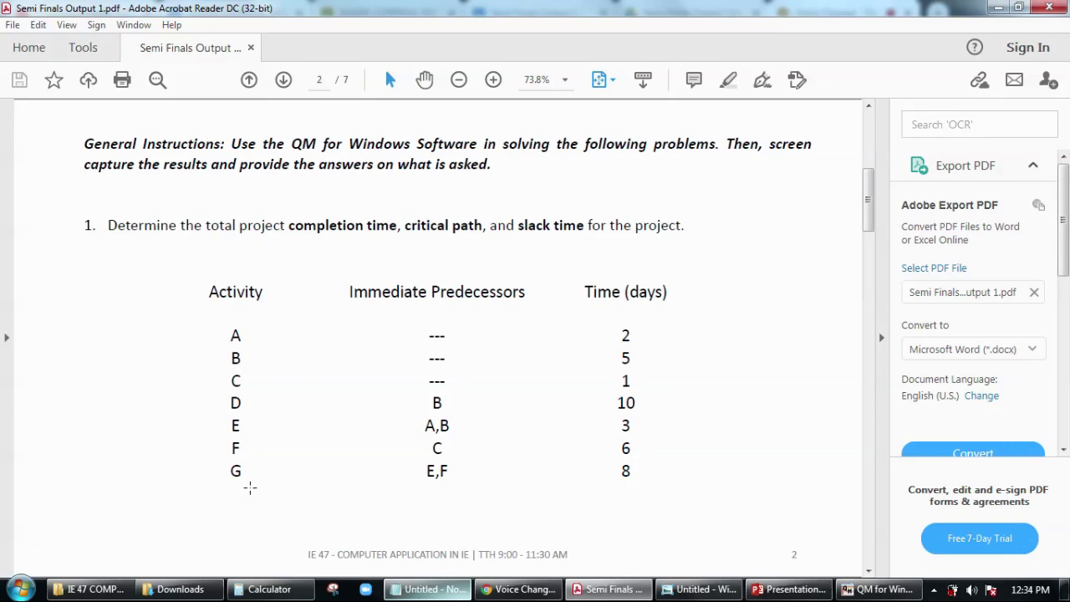
- Review the reference activity table of times and slack, then return to QM for Windows
scroll(249, 487, down, 4)
scroll(269, 471, up, 1)
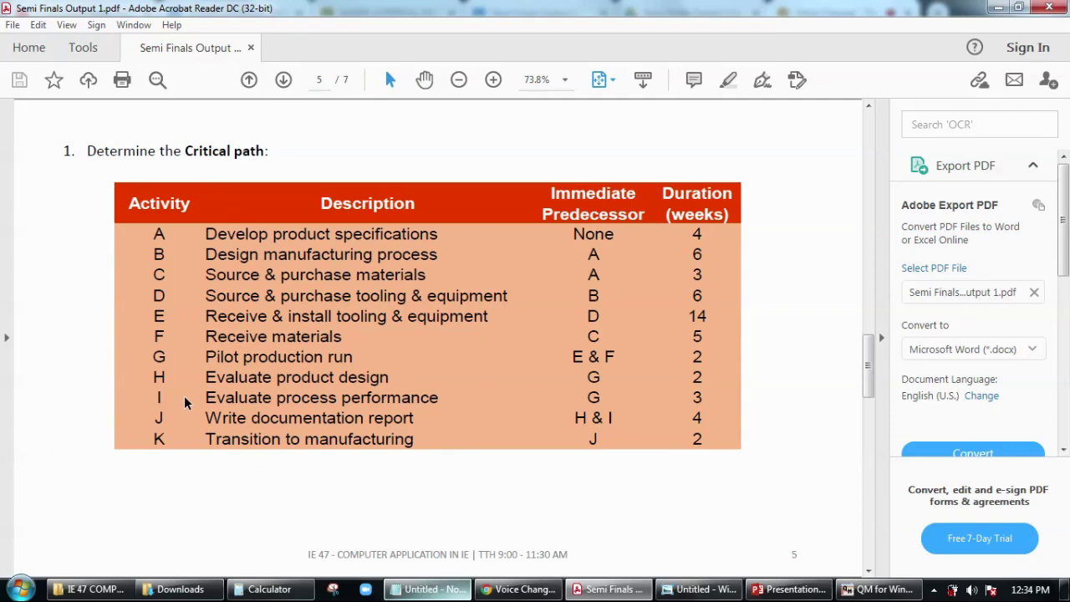
scroll(185, 402, up, 6)
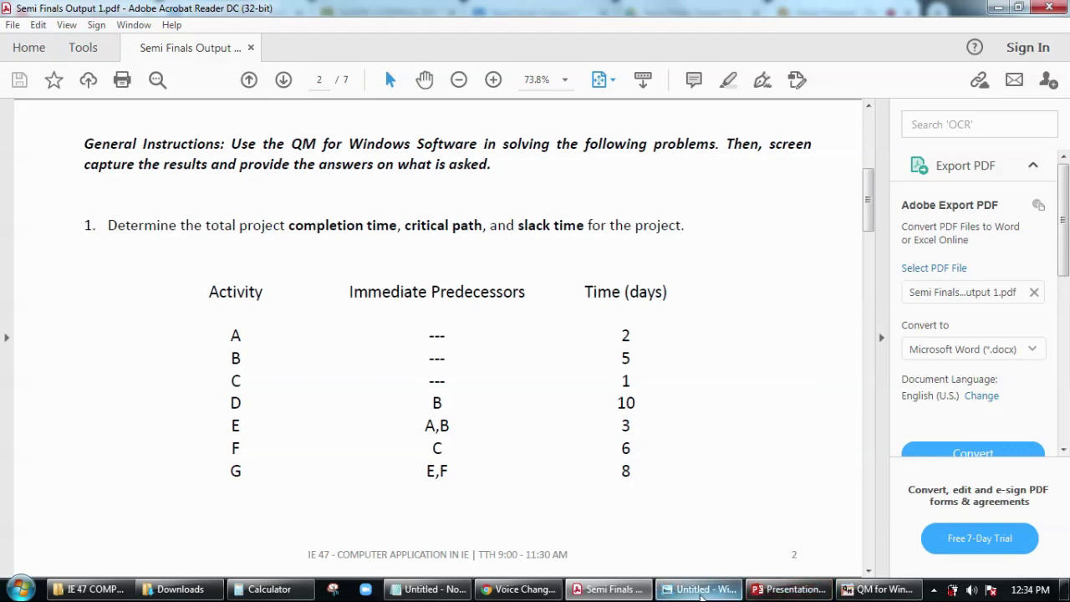
click(700, 590)
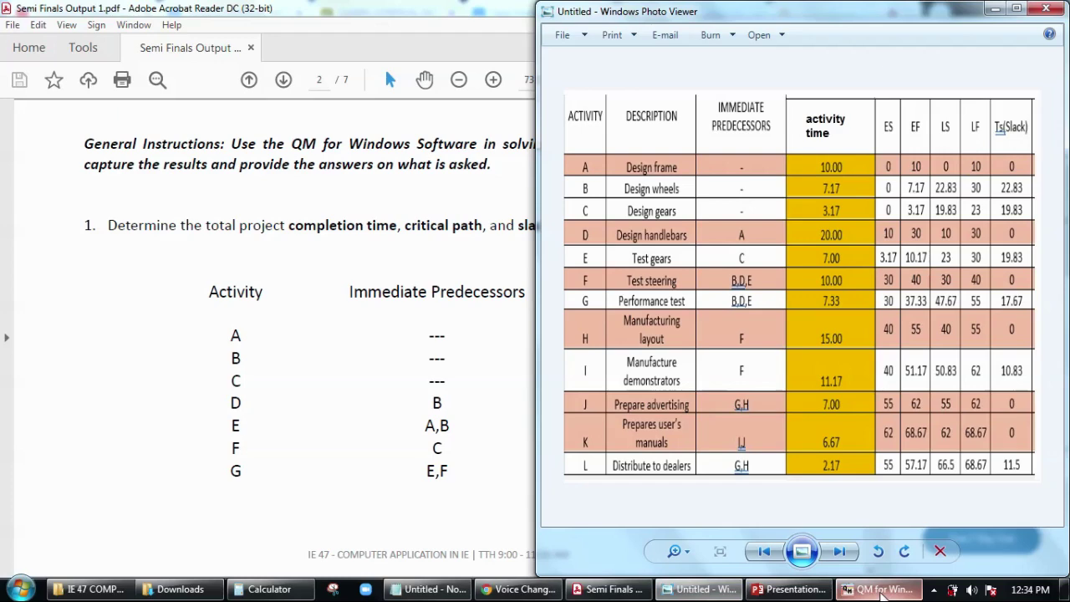
click(880, 589)
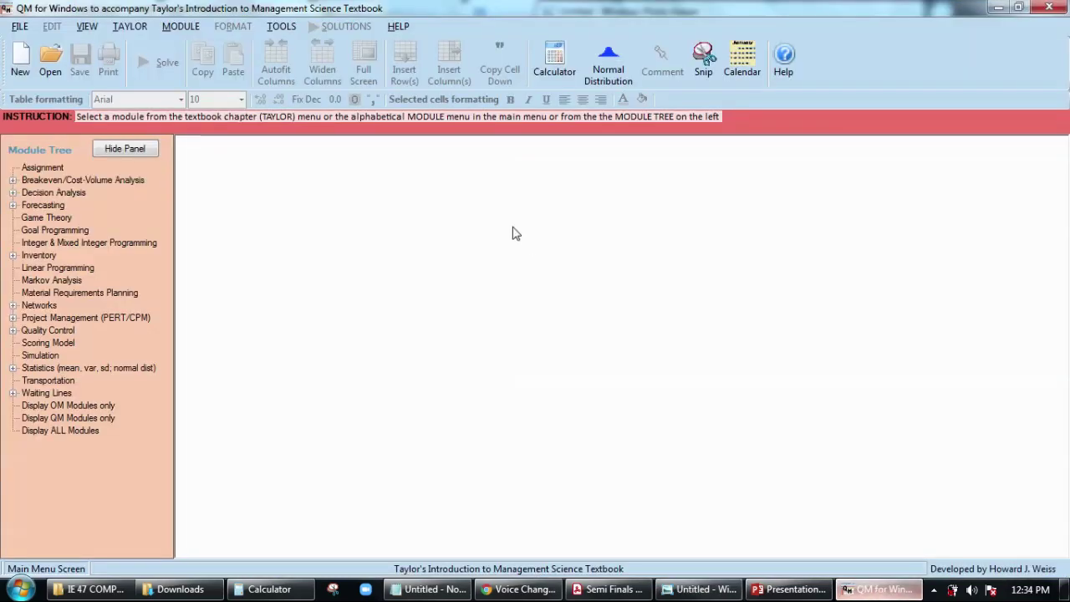
- Check the reference table again, then load the Project Management (PERT/CPM) module
click(701, 589)
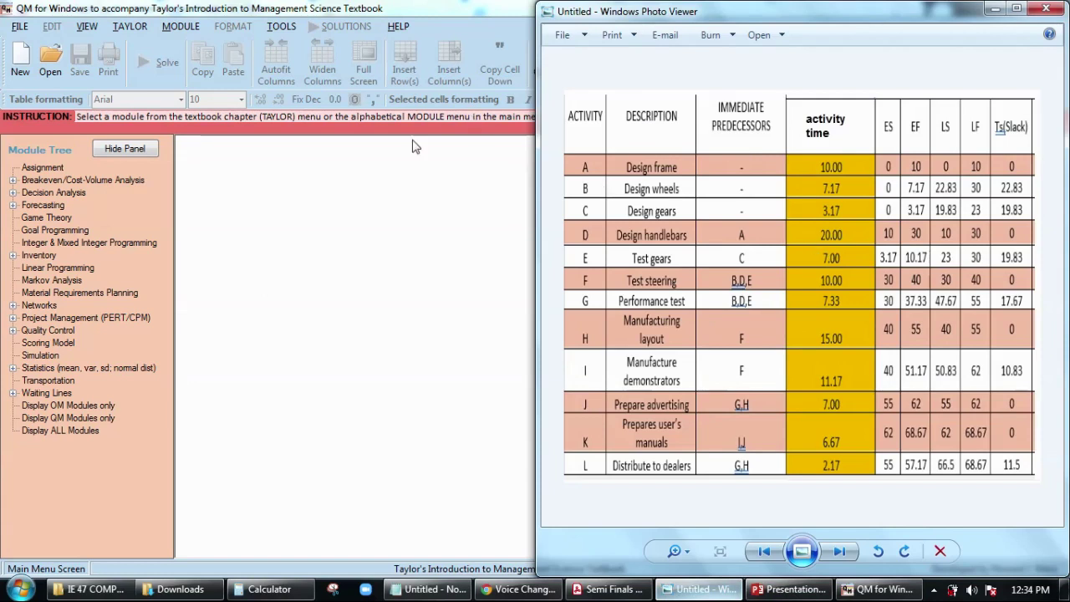
click(306, 222)
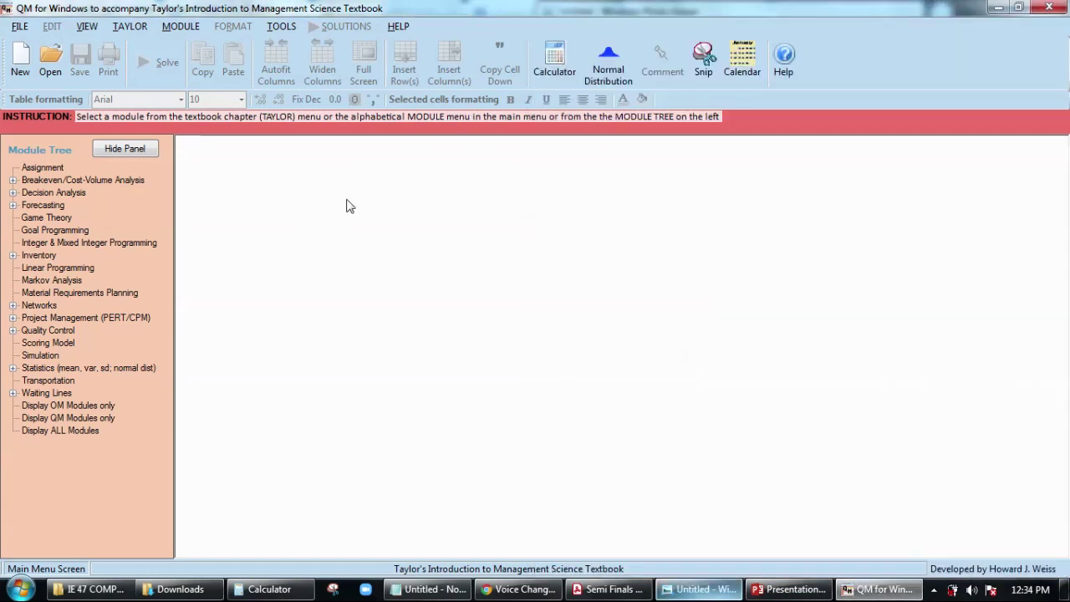
click(175, 30)
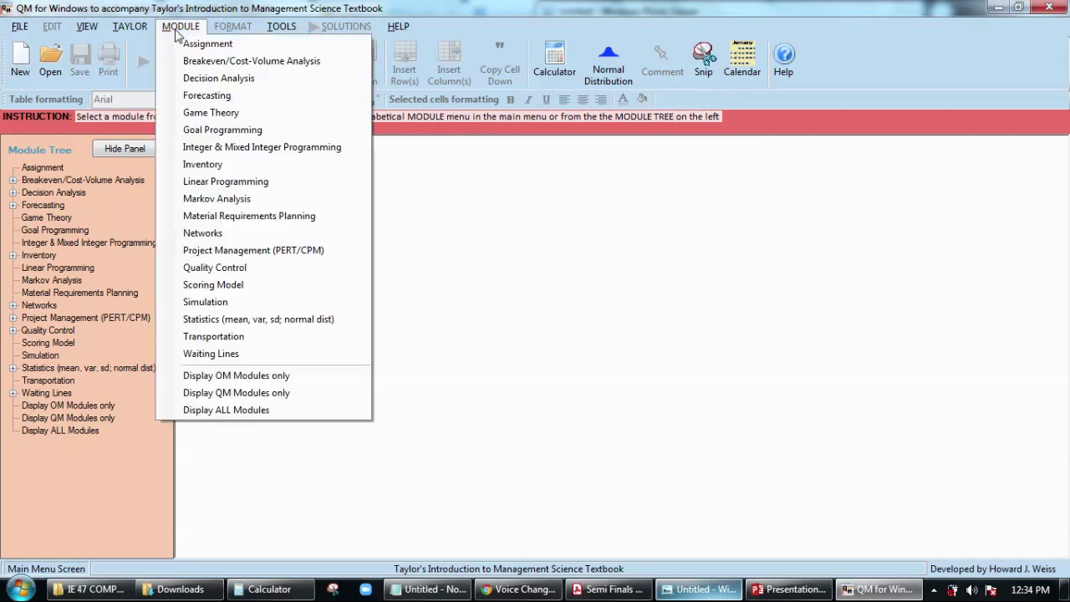
click(228, 253)
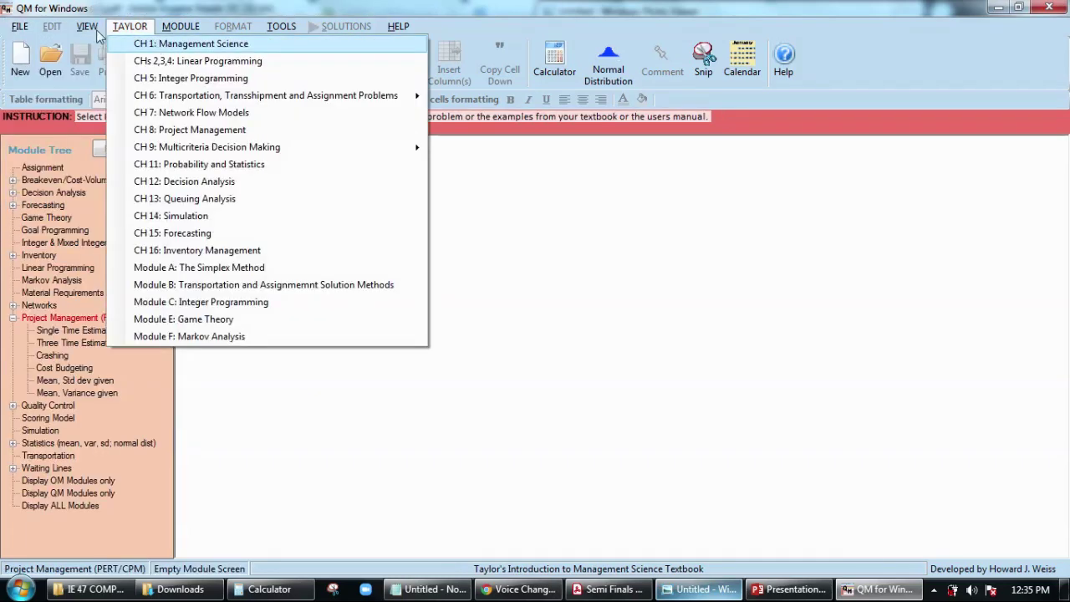
- Show the File > New options for starting a problem
click(130, 26)
click(18, 29)
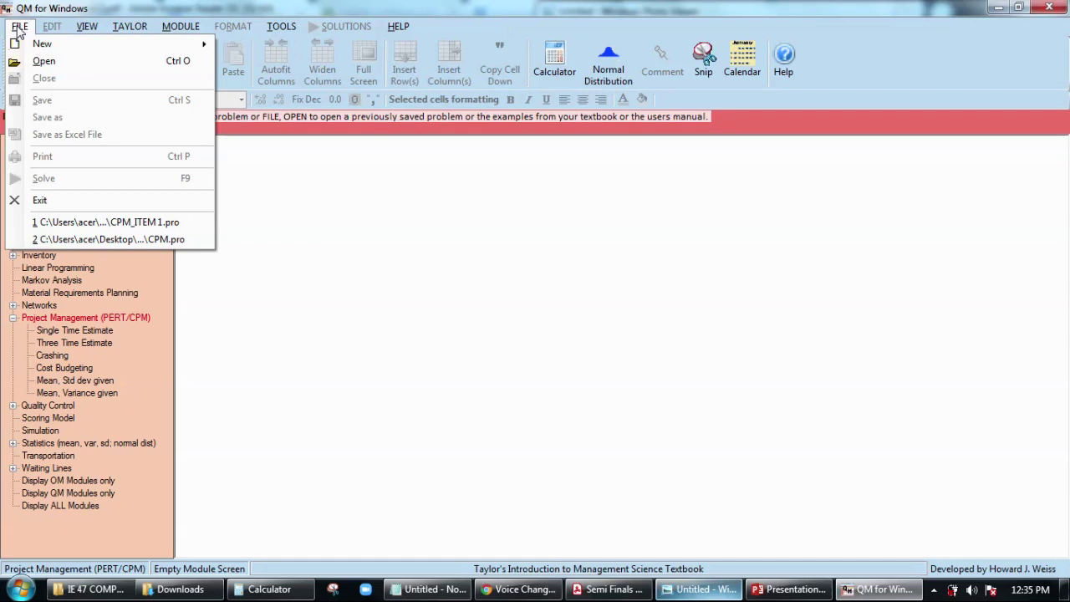
mouse_move(35, 44)
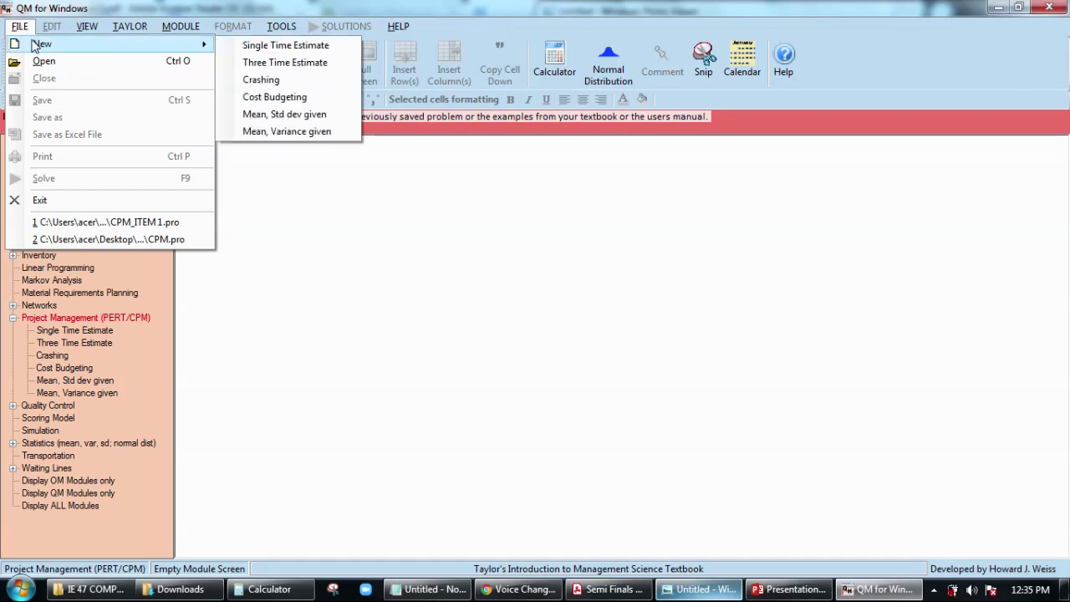
- Create a new Single Time Estimate problem with 12 activities
click(264, 48)
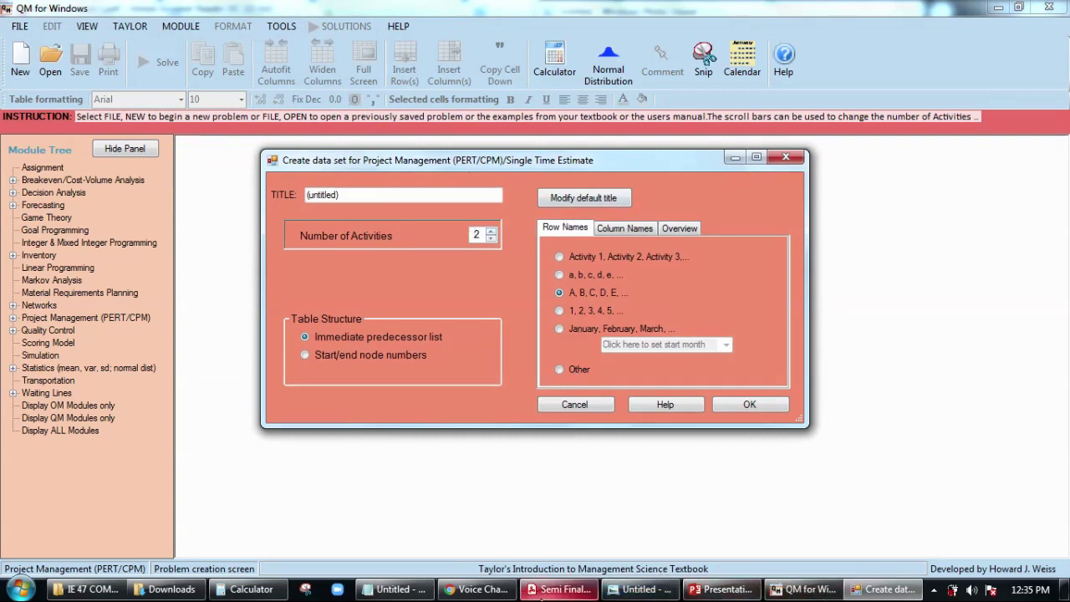
click(639, 589)
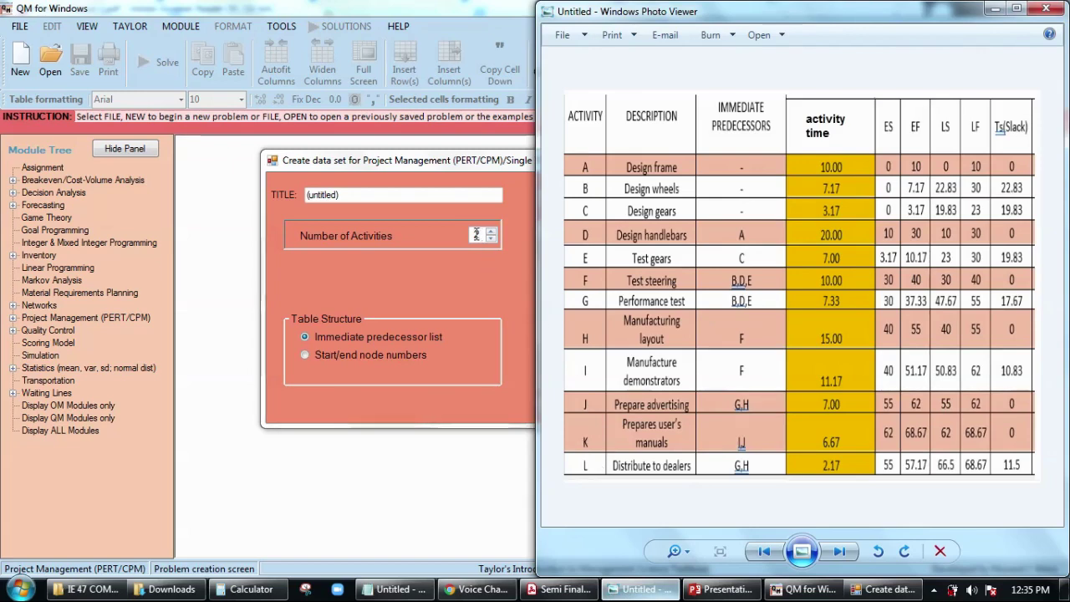
click(476, 235)
double_click(477, 235)
text(12)
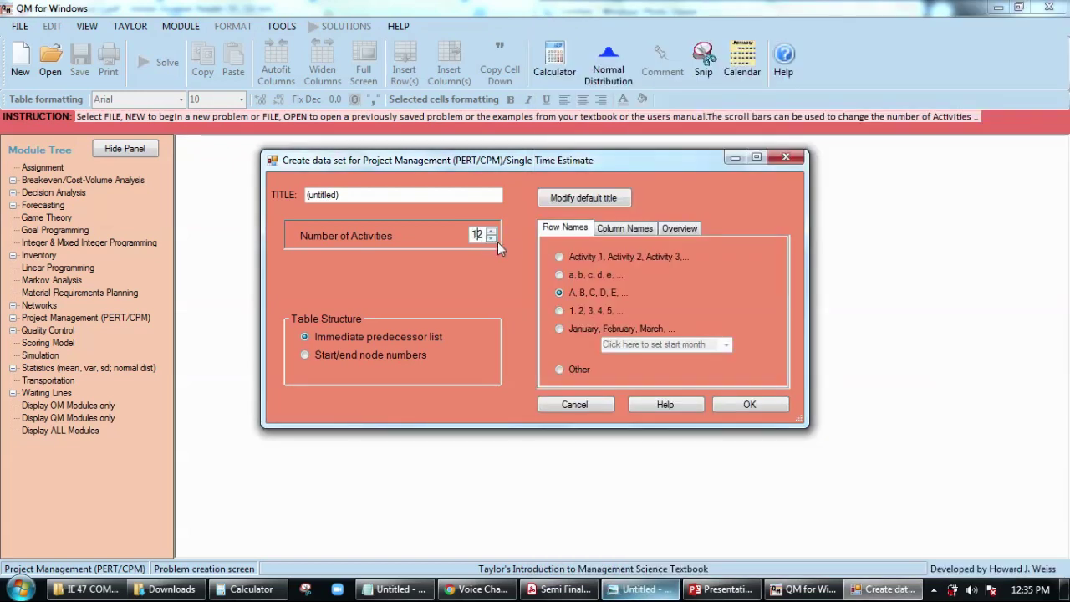
click(750, 404)
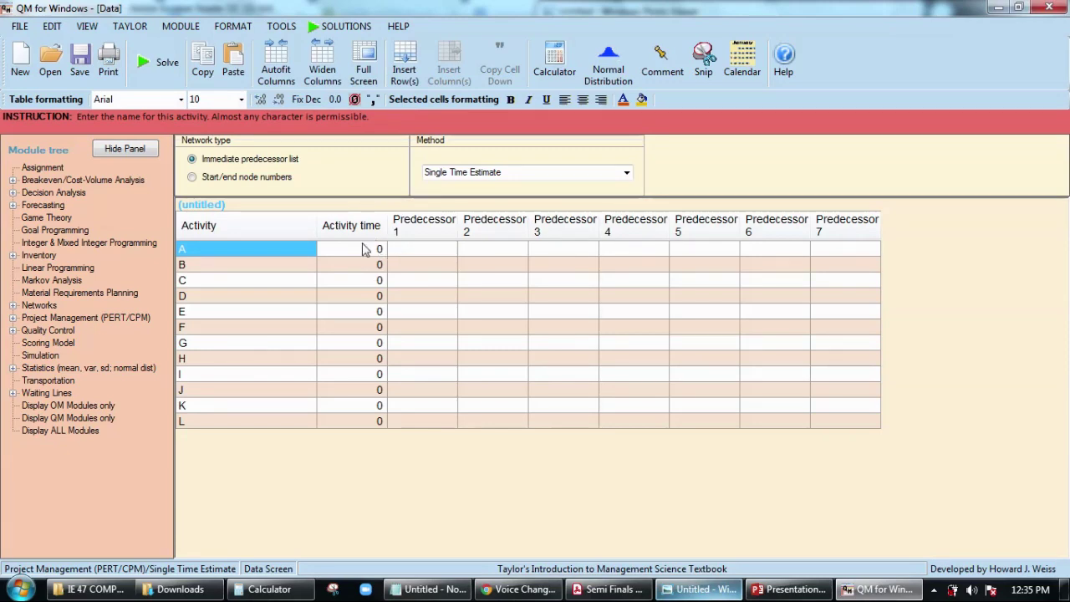
- Enter times for activities A–F: 10, 7.17, 3.17, 20, 7, 10
double_click(774, 9)
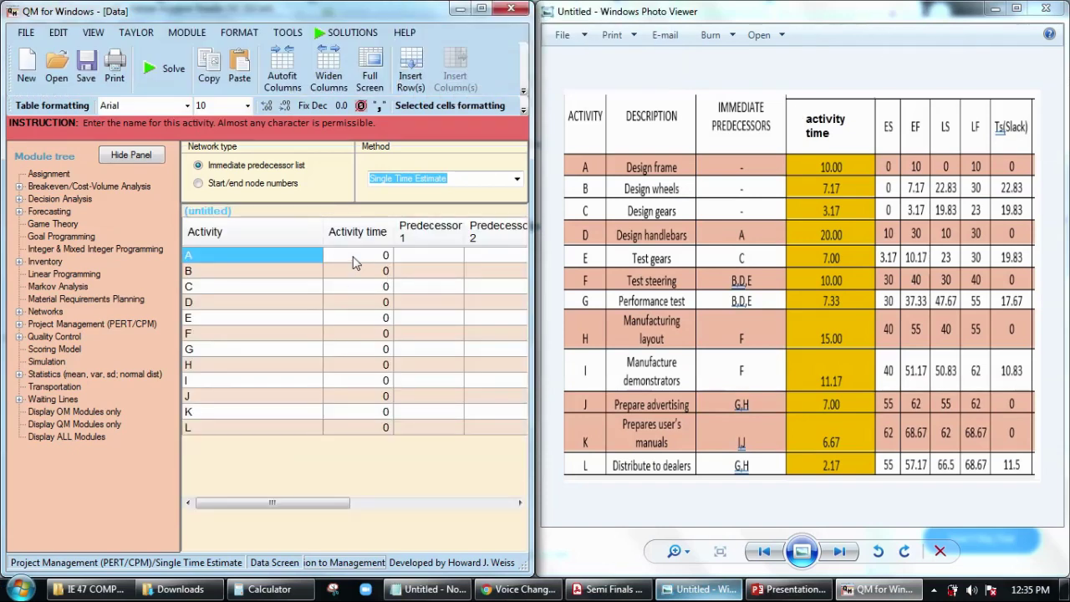
click(353, 257)
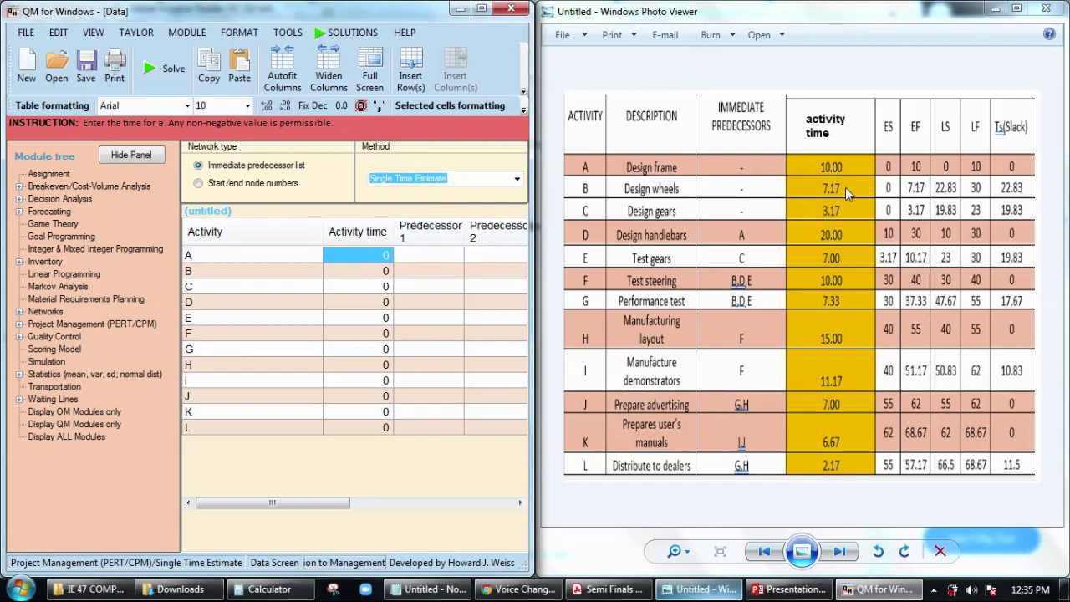
text(10)
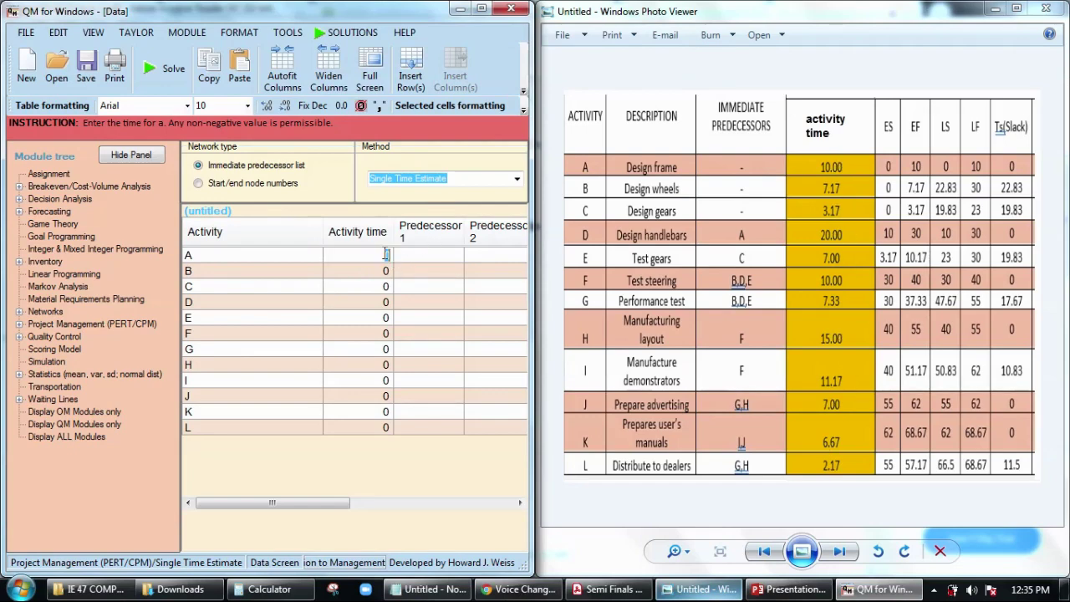
key(Return)
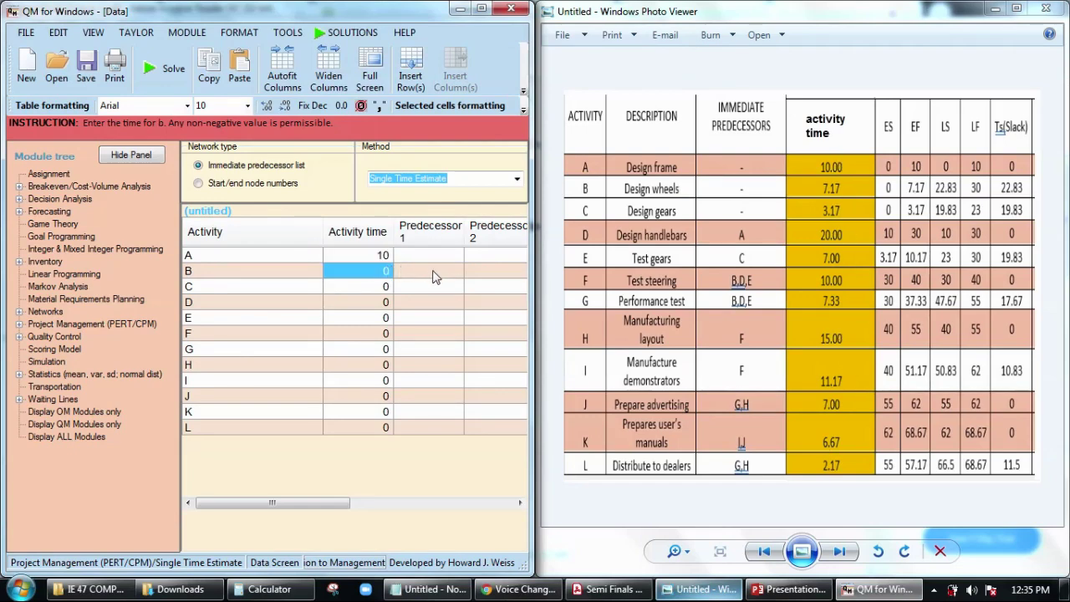
text(7.17)
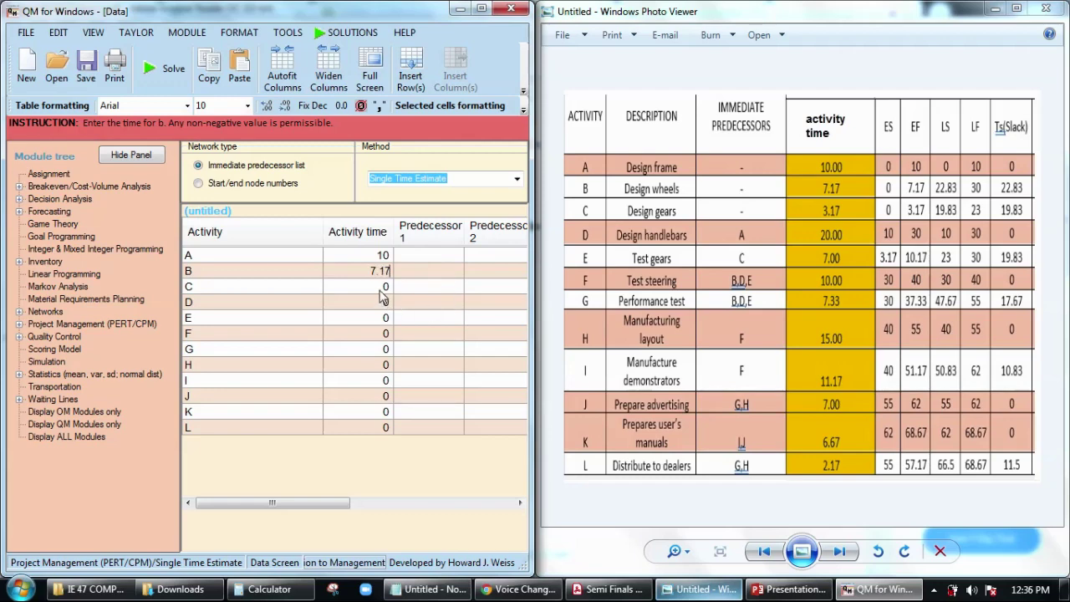
key(Return)
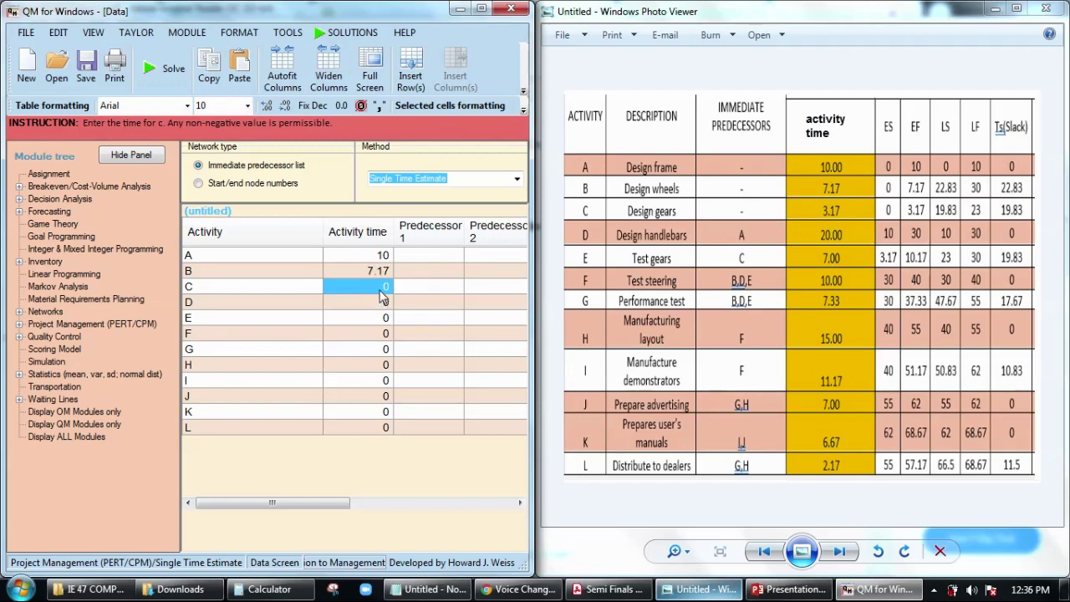
text(3.17)
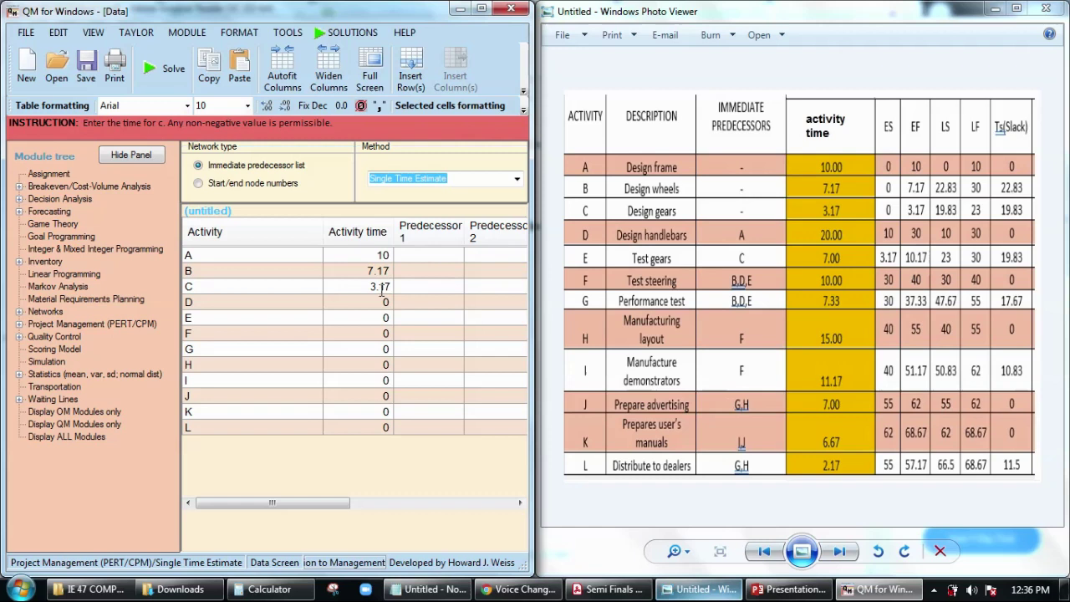
key(Return)
text(20)
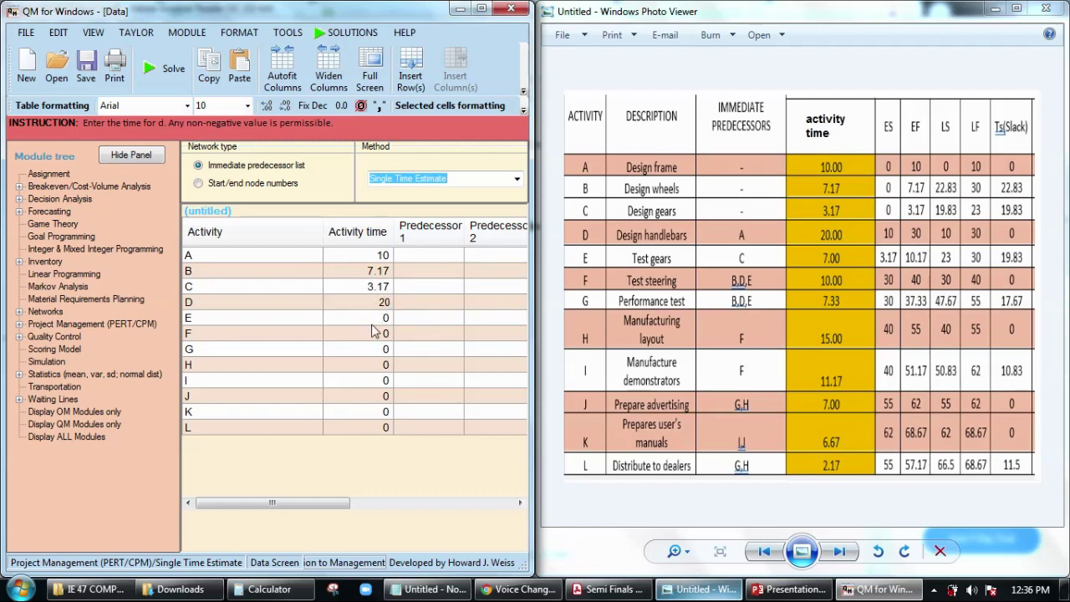
key(Return)
text(7)
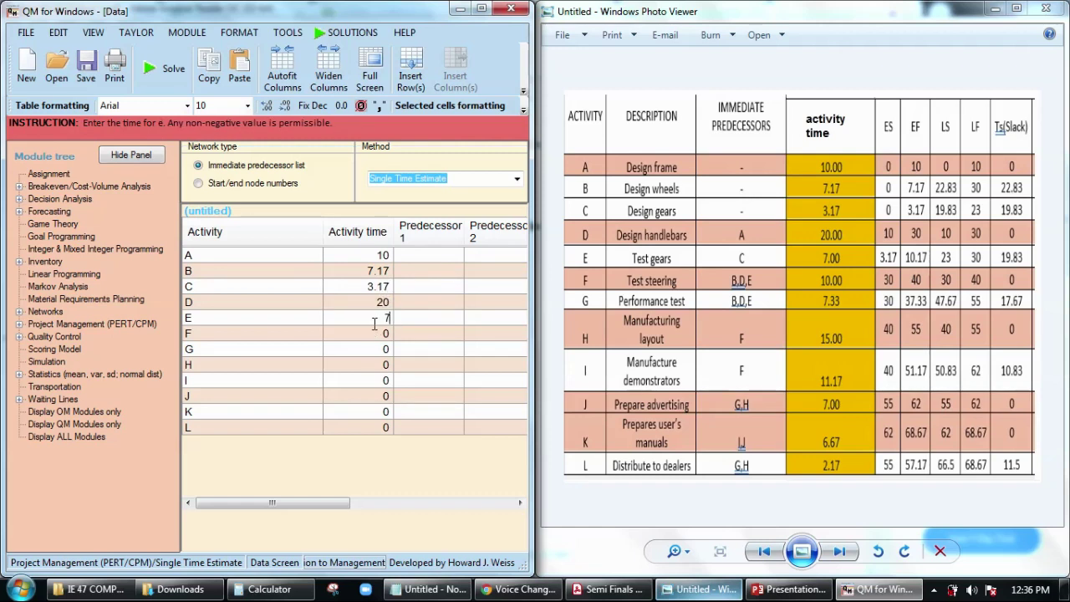
key(Return)
text(10)
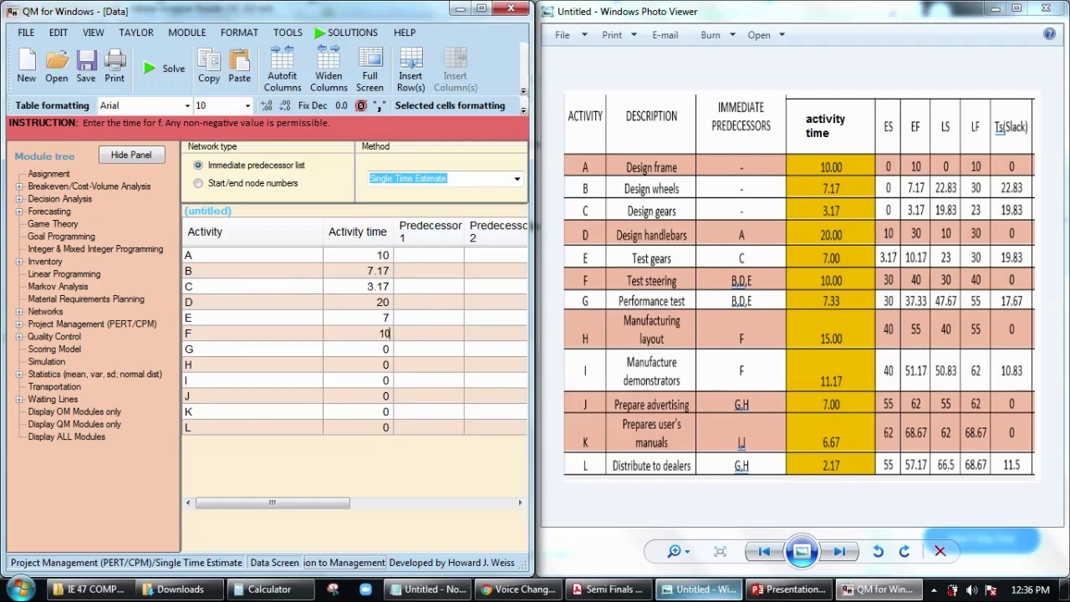
key(Return)
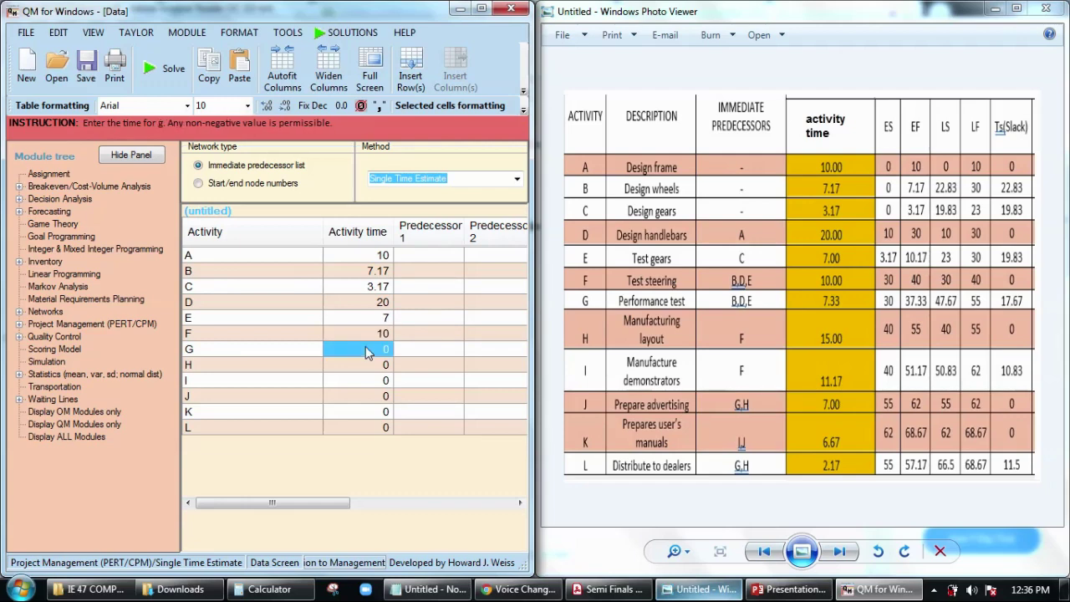
- Enter times for activities G–L: 7.33, 15, 11.17, 7, 6.67, 2.17
text(7.33)
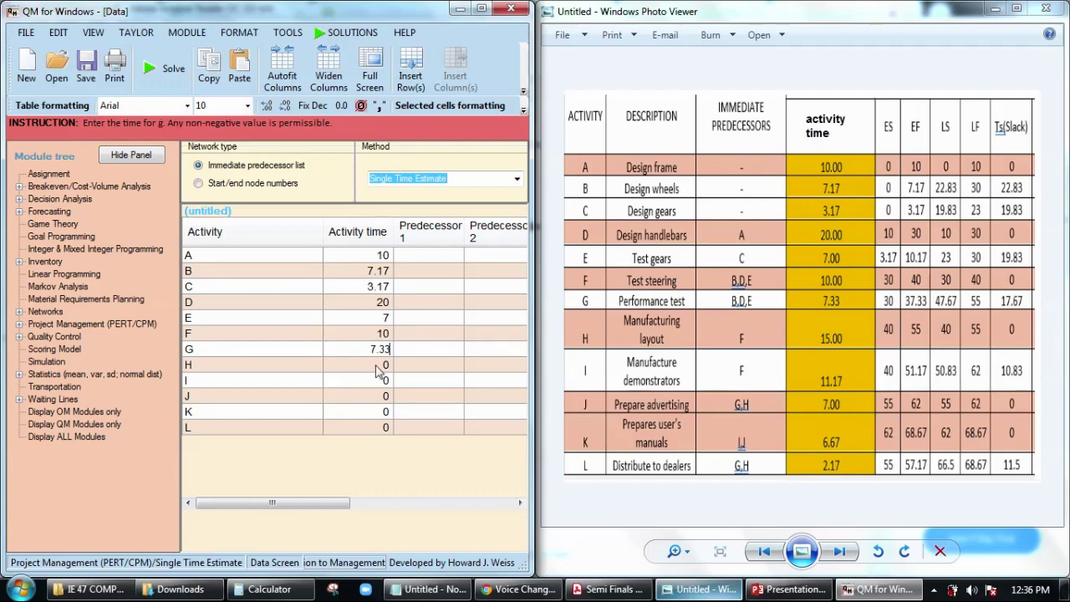
key(Return)
text(15)
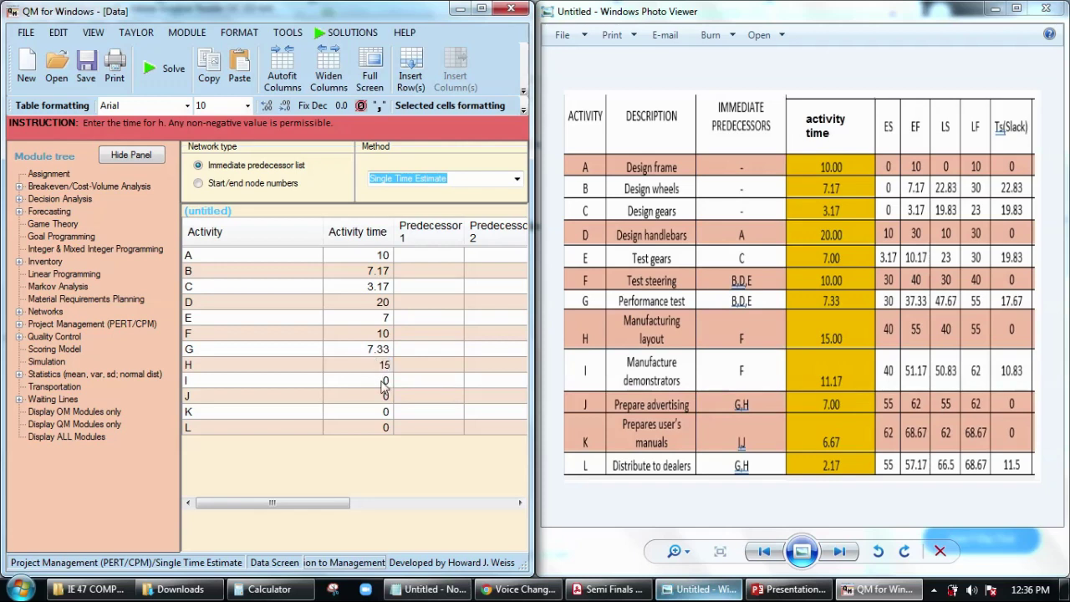
key(Return)
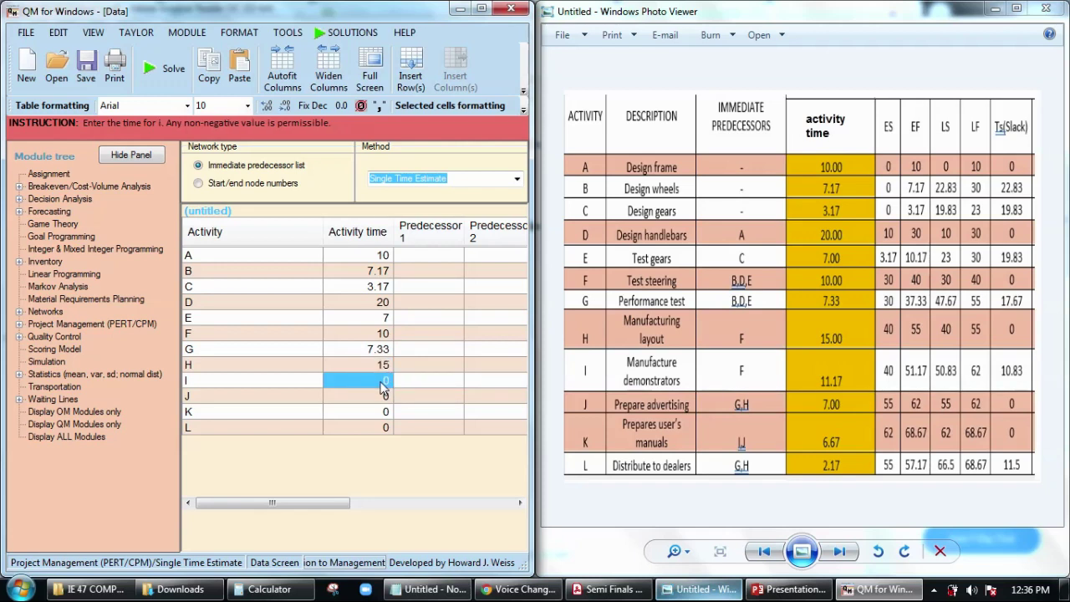
text(11.17)
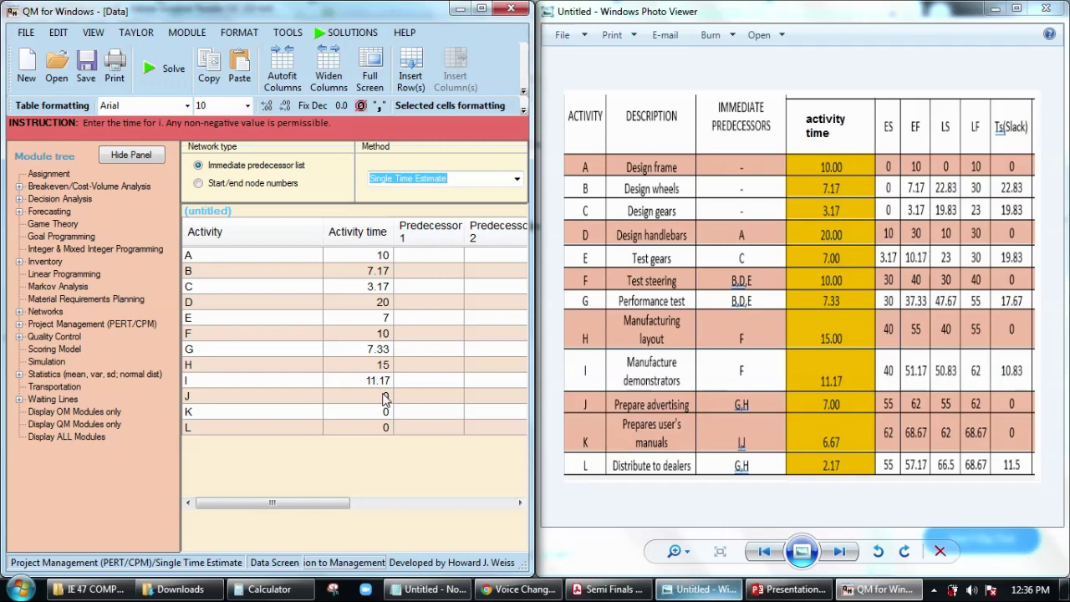
key(Return)
text(7)
key(Return)
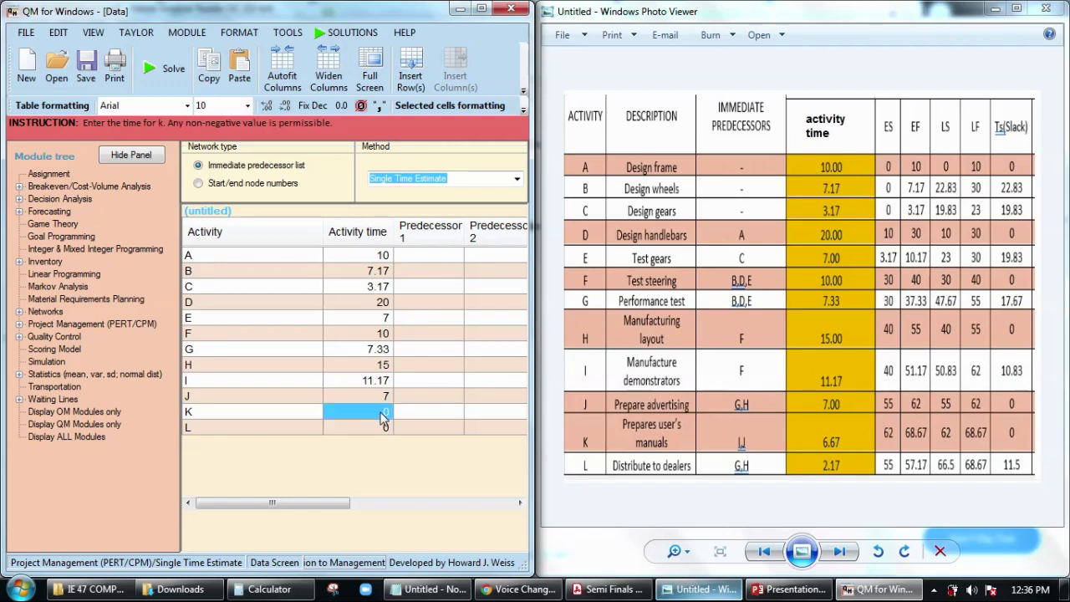
text(6.6)
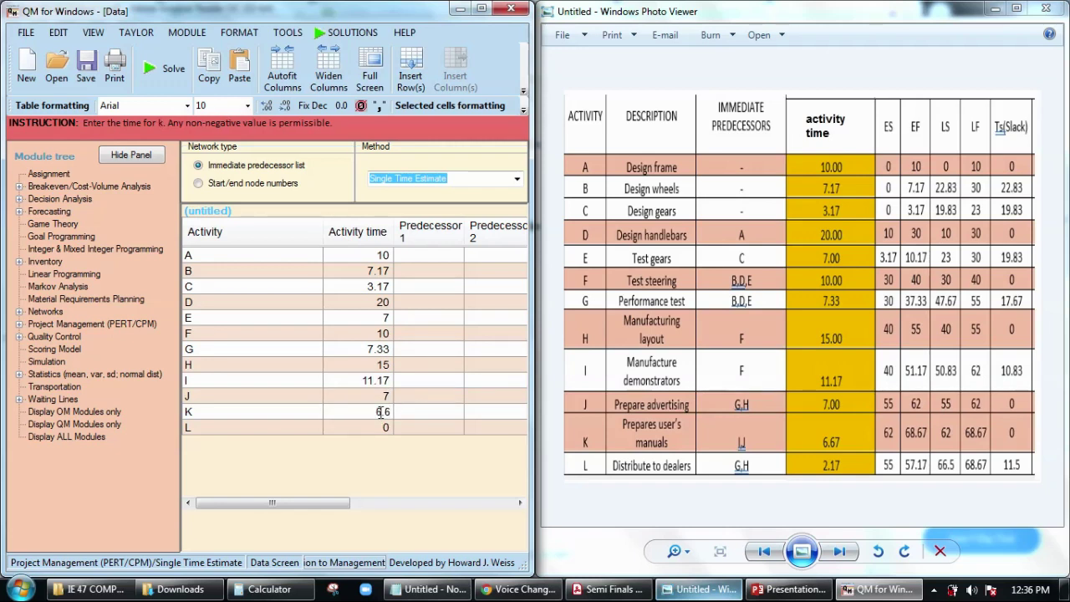
text(7)
key(Return)
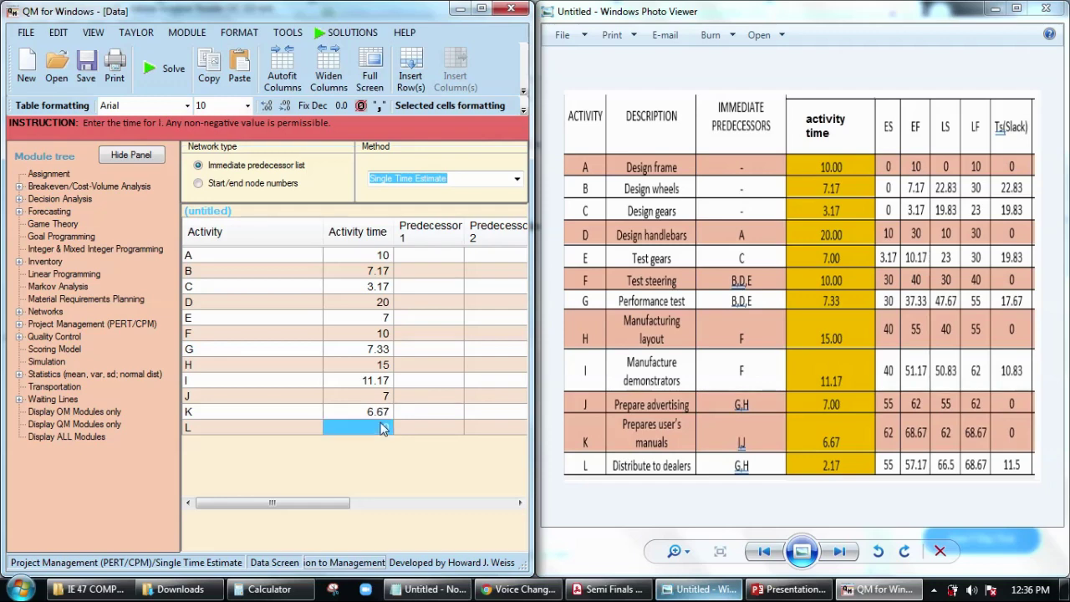
text(2.17)
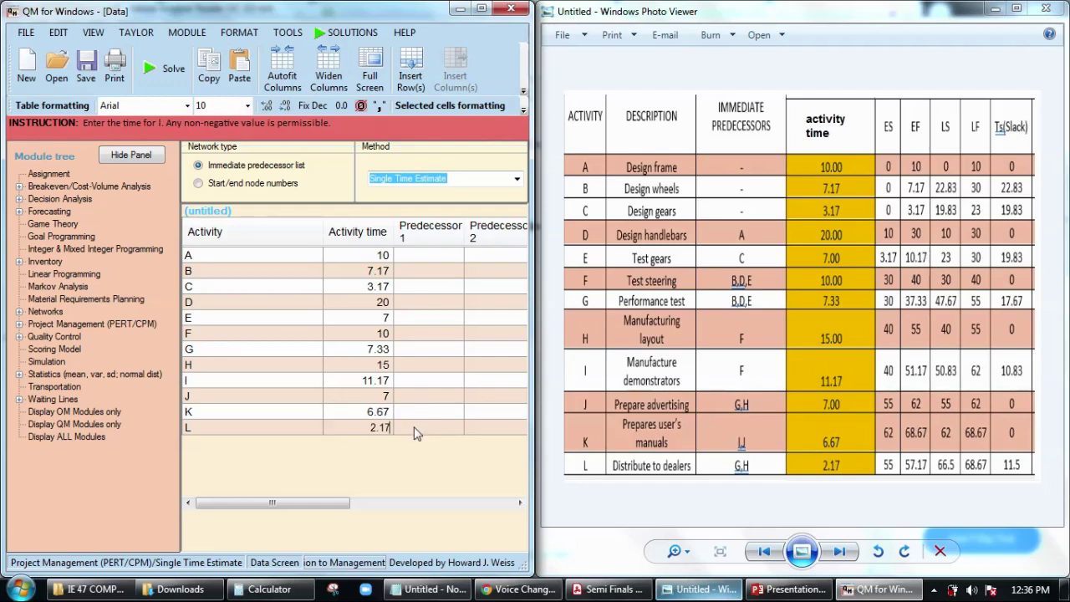
- Set predecessors: A for D, C for E, and B, D, E for F
click(428, 256)
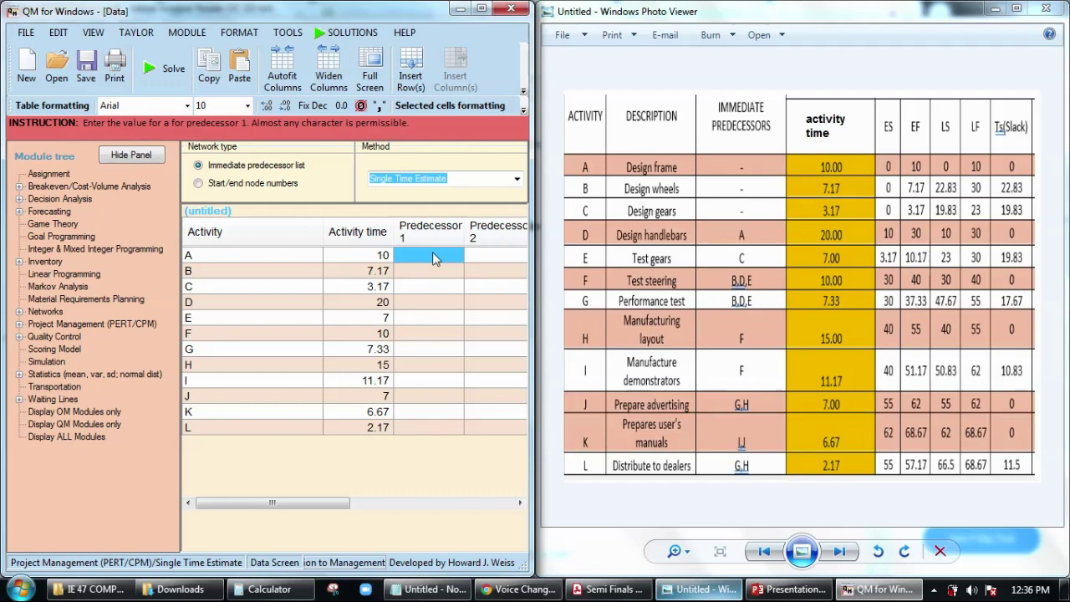
key(Down)
key(Down)
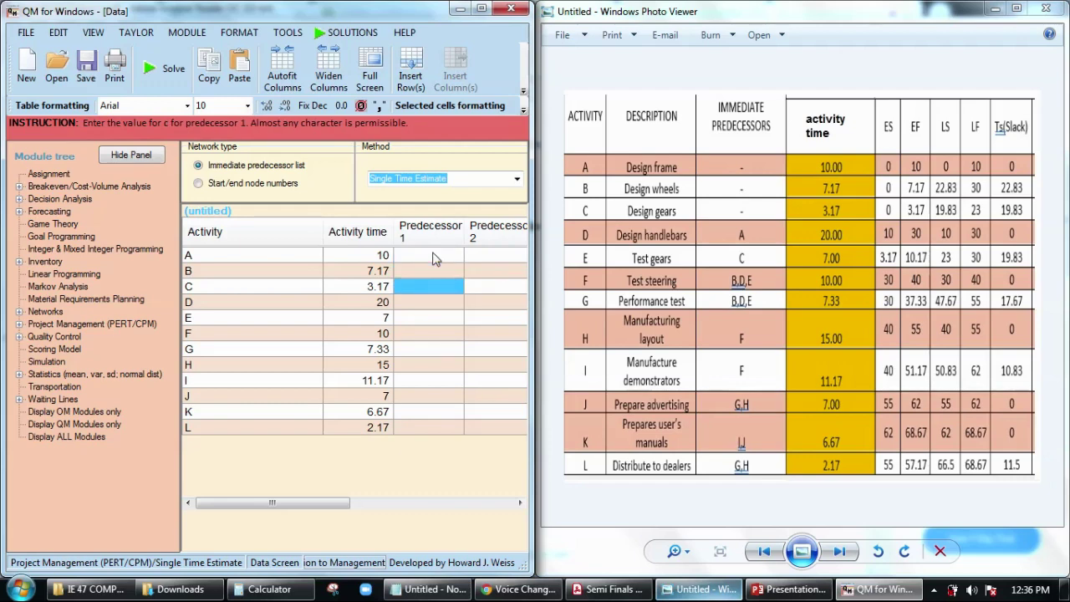
key(Down)
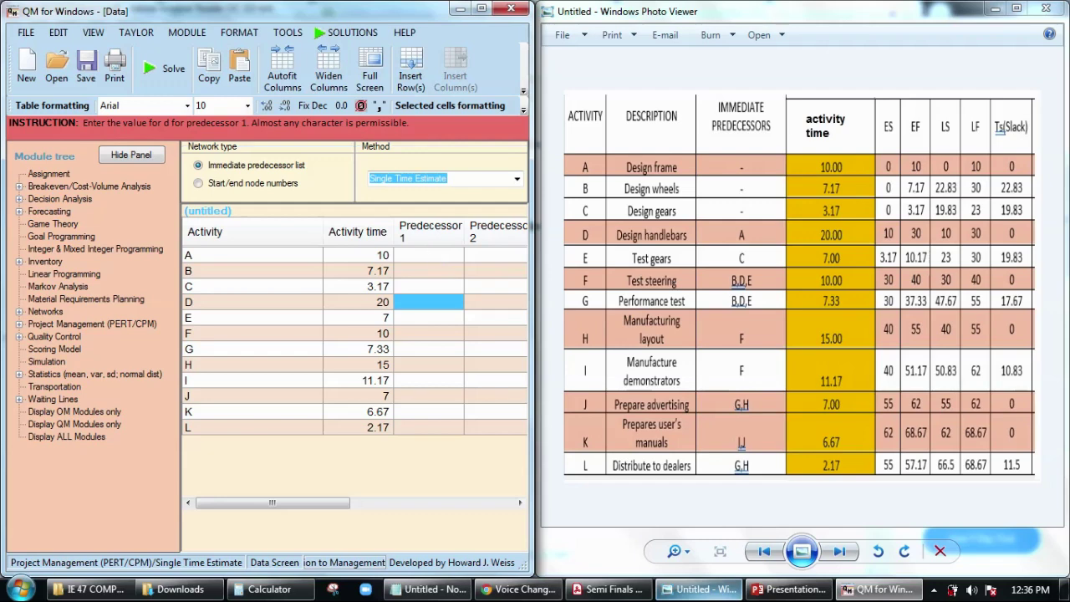
text(a)
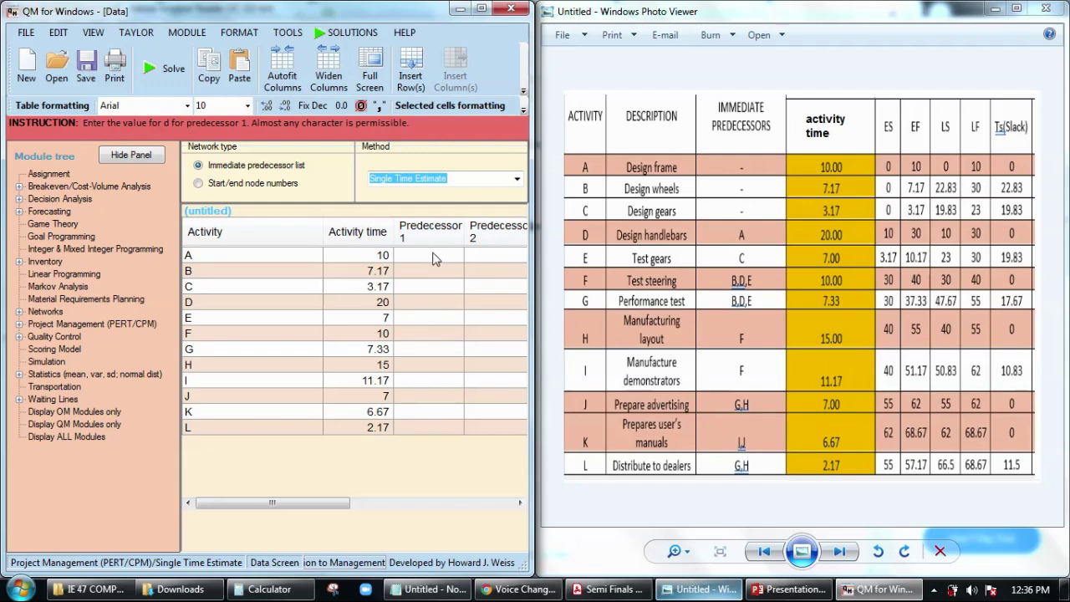
text(a)
key(Return)
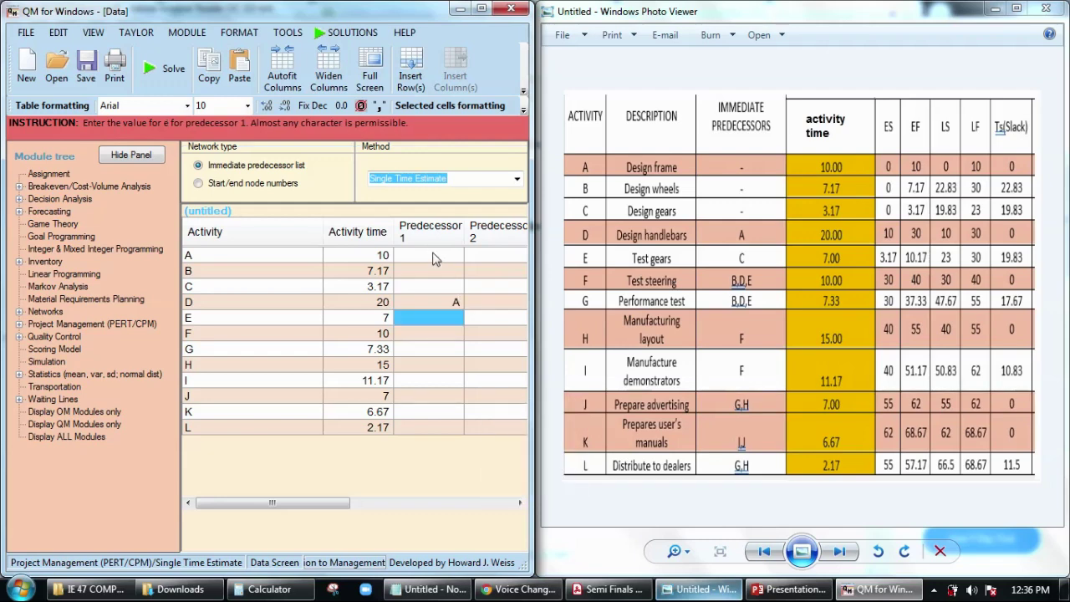
text(C)
key(Return)
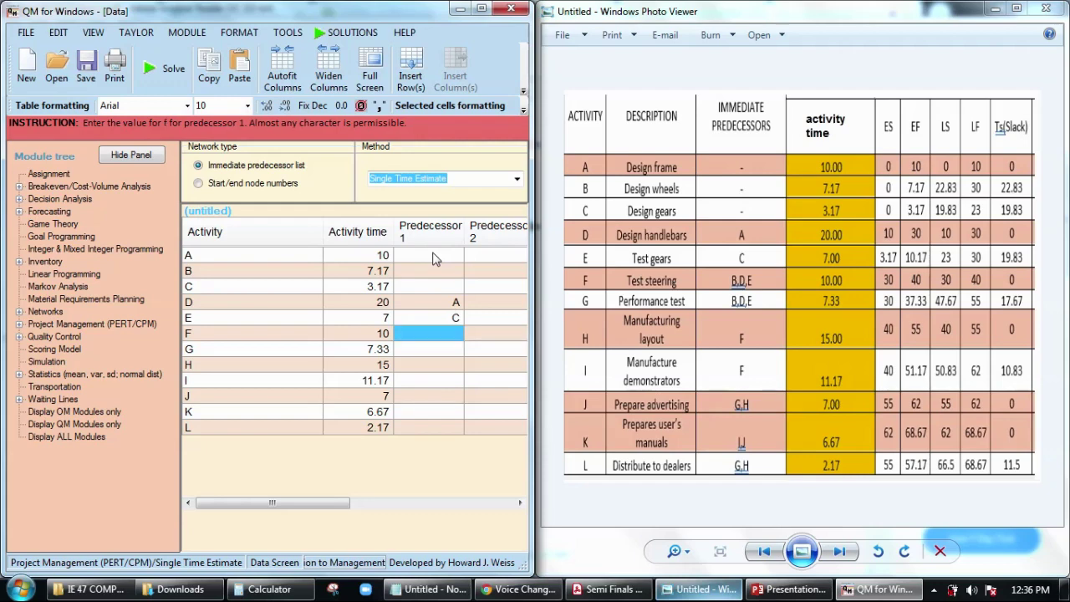
text(B)
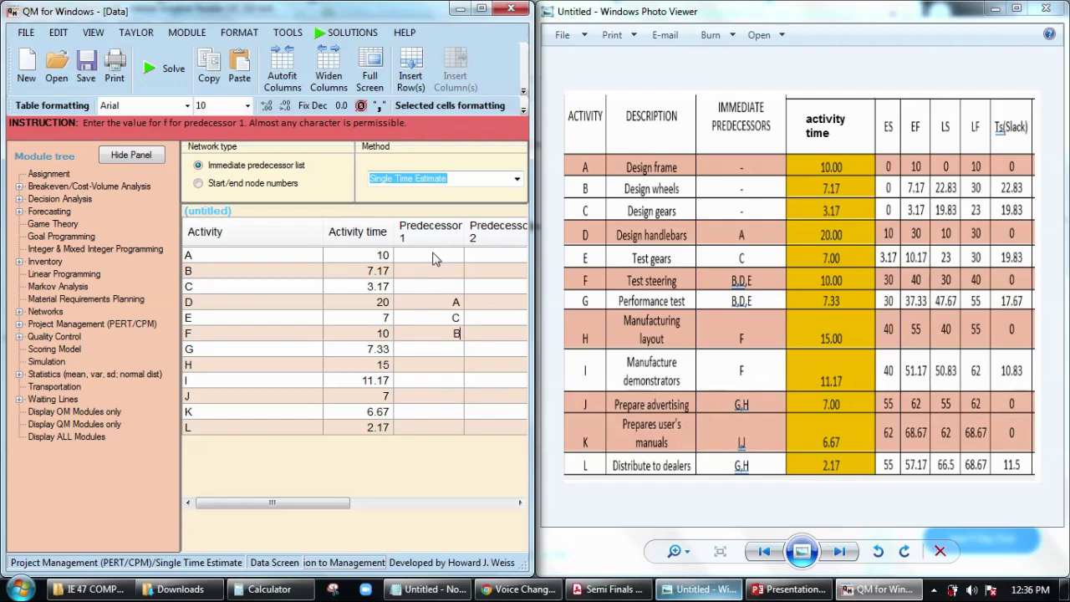
key(Tab)
text(D)
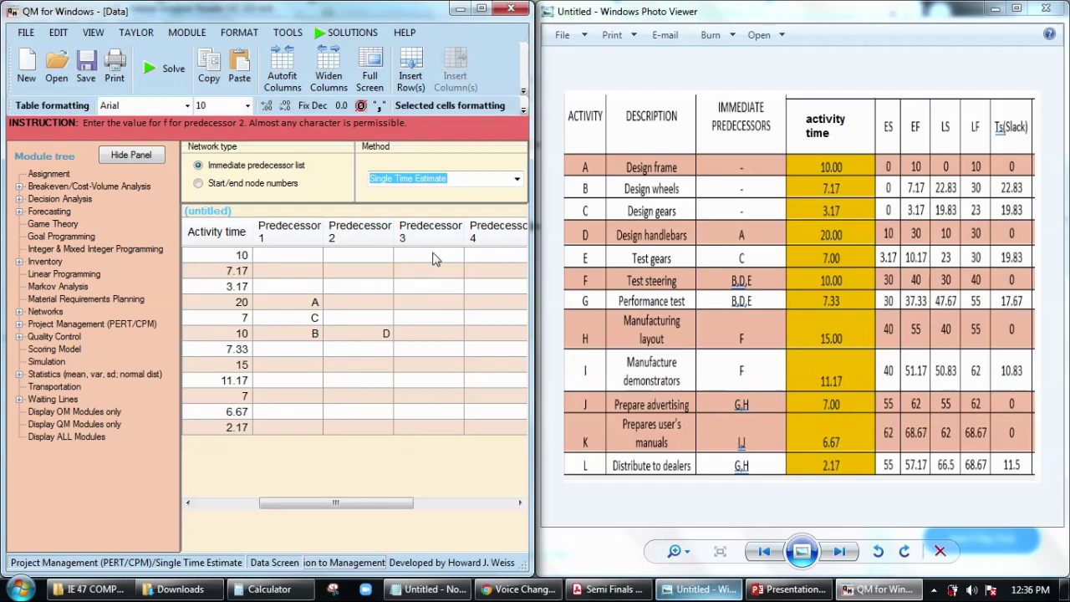
key(Tab)
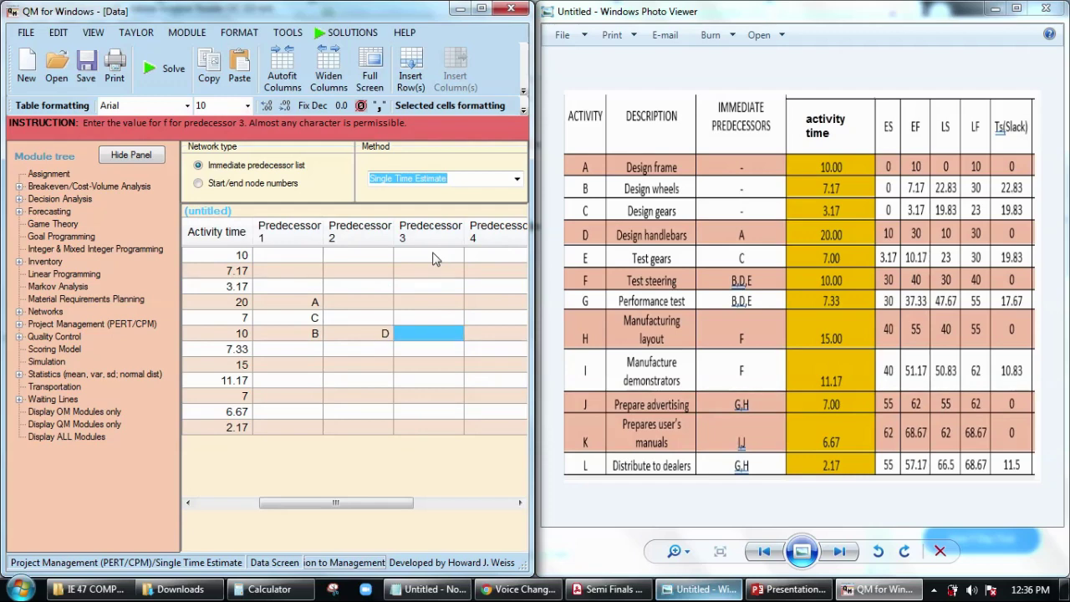
text(E)
key(Return)
- Set predecessors B, D, E for G, and F for both H and I
key(Left)
key(Left)
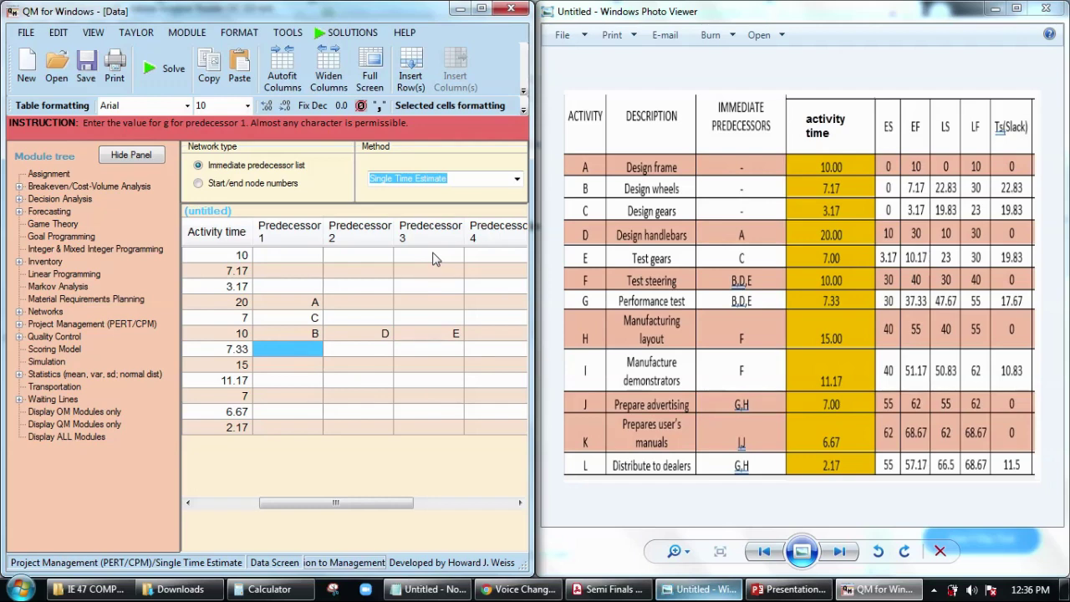
text(B)
key(Tab)
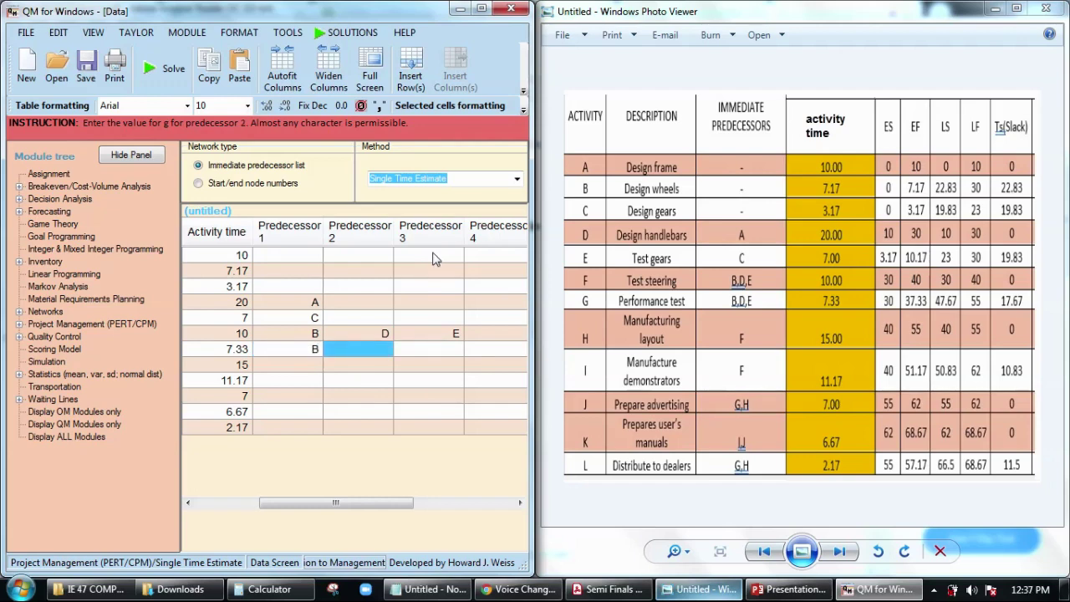
text(D)
key(Tab)
text(E)
key(Return)
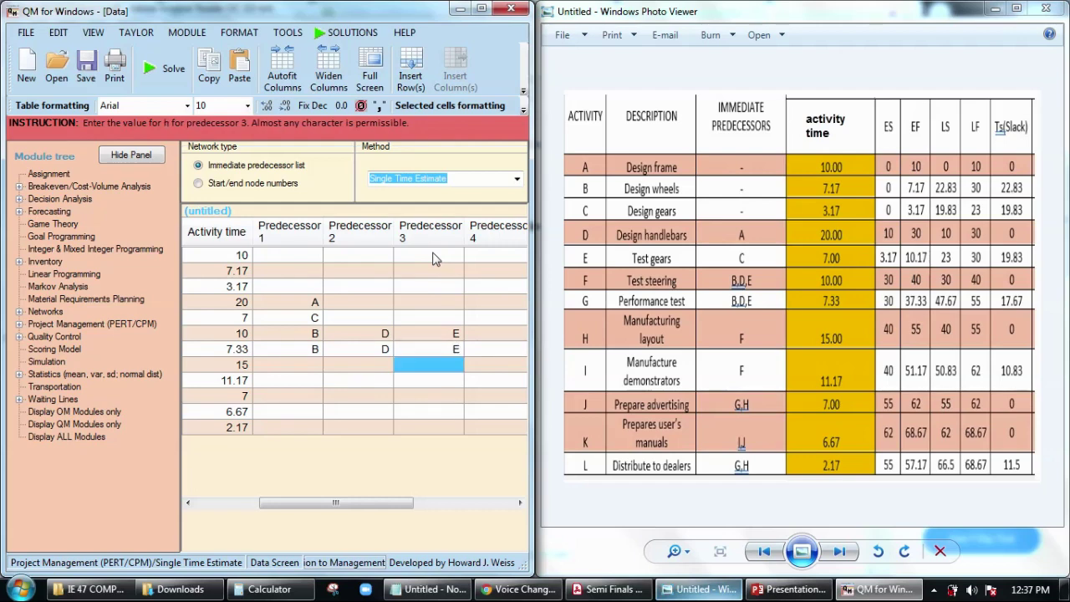
key(Left)
key(Left)
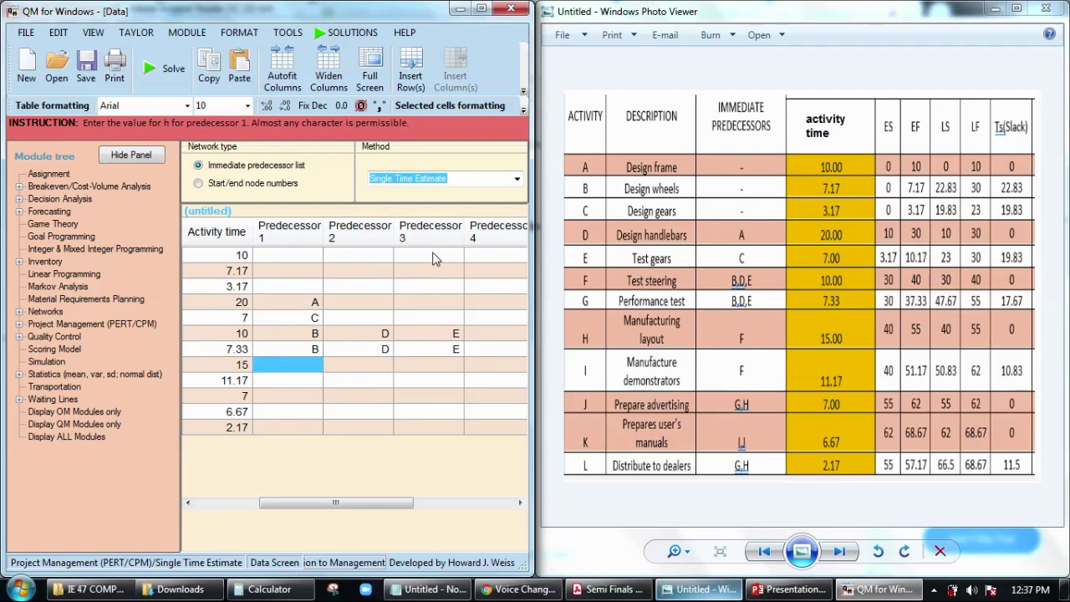
text(F)
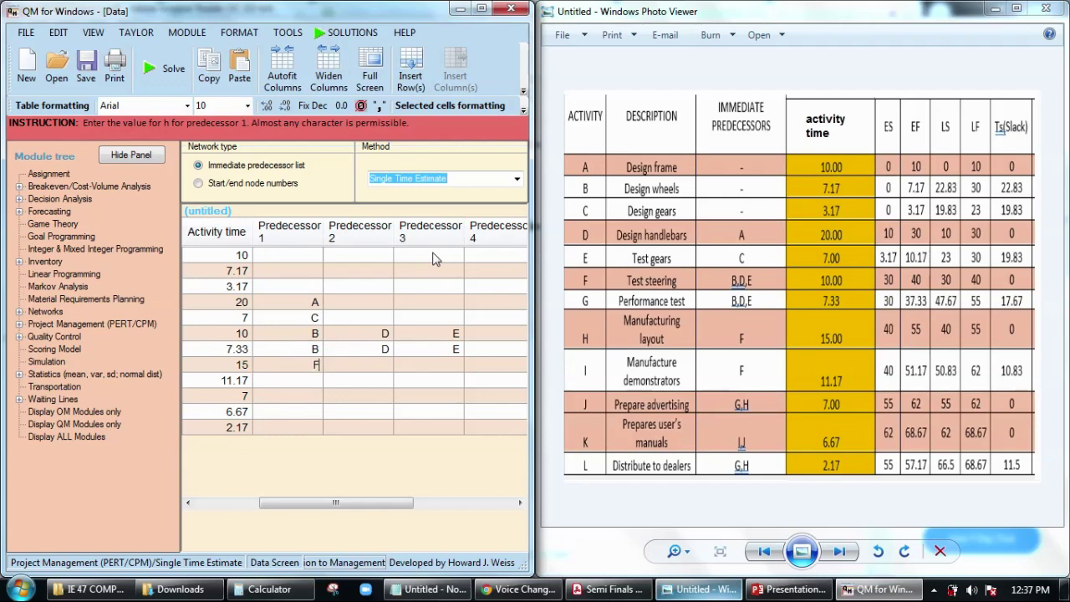
key(Return)
text(F)
key(Return)
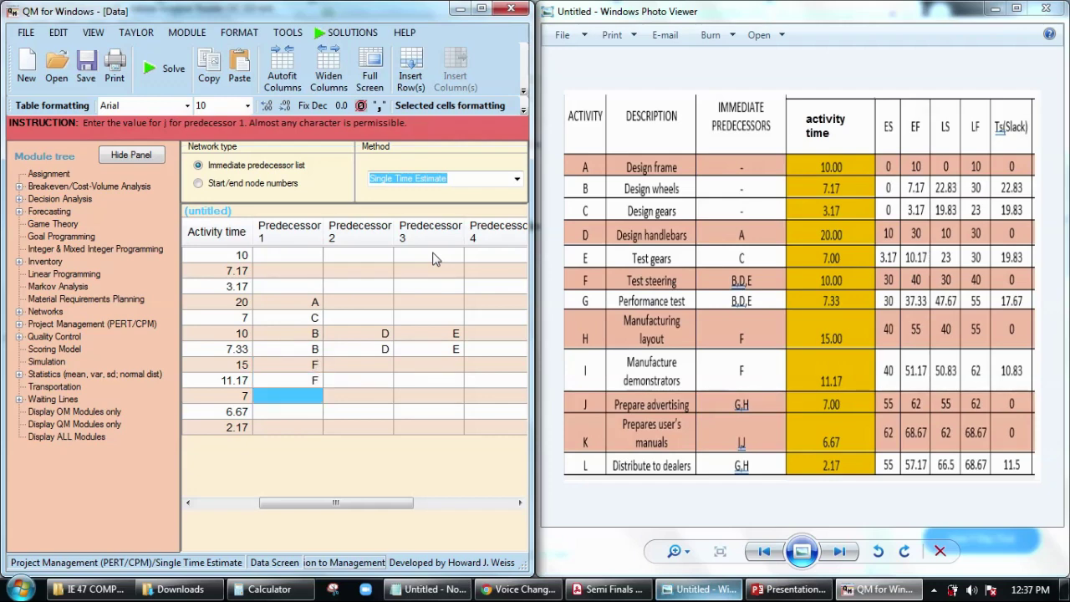
- Set predecessors G, H for J; I, J for K; and G, H for L
text(G)
key(Tab)
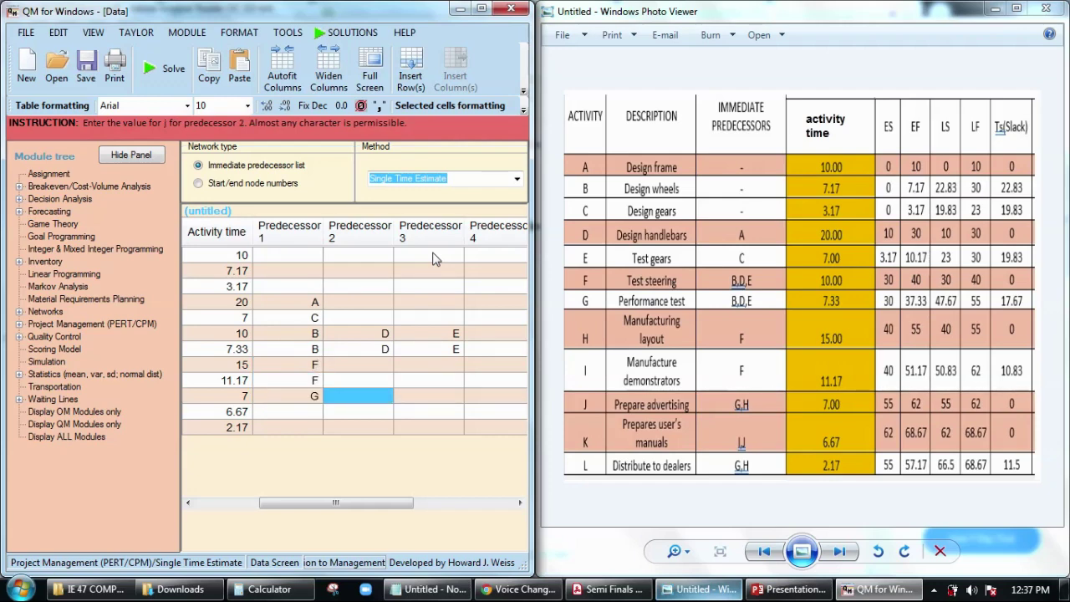
text(H)
key(Return)
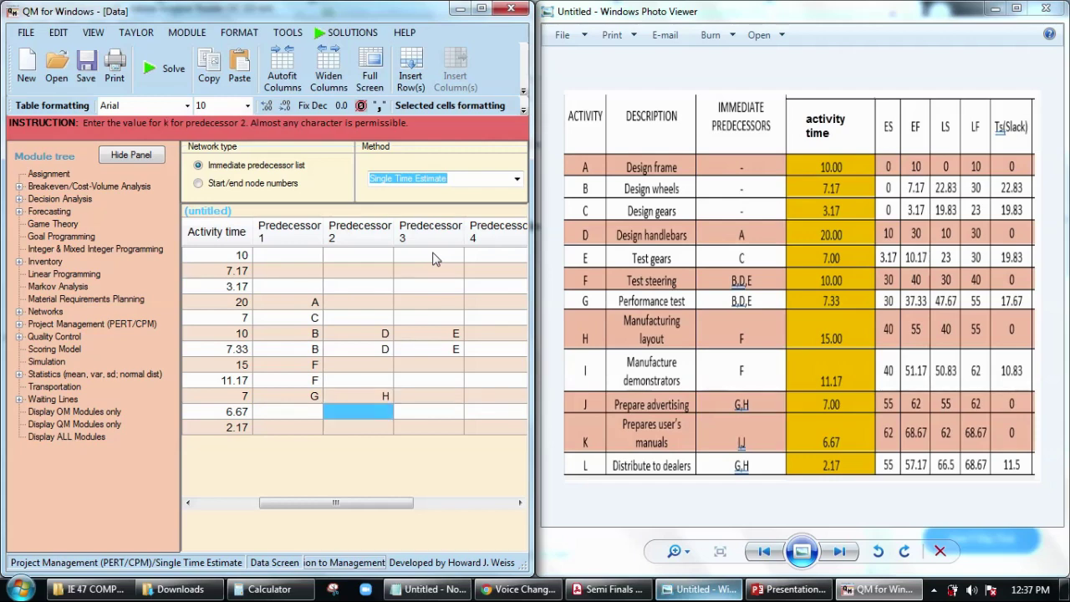
key(Left)
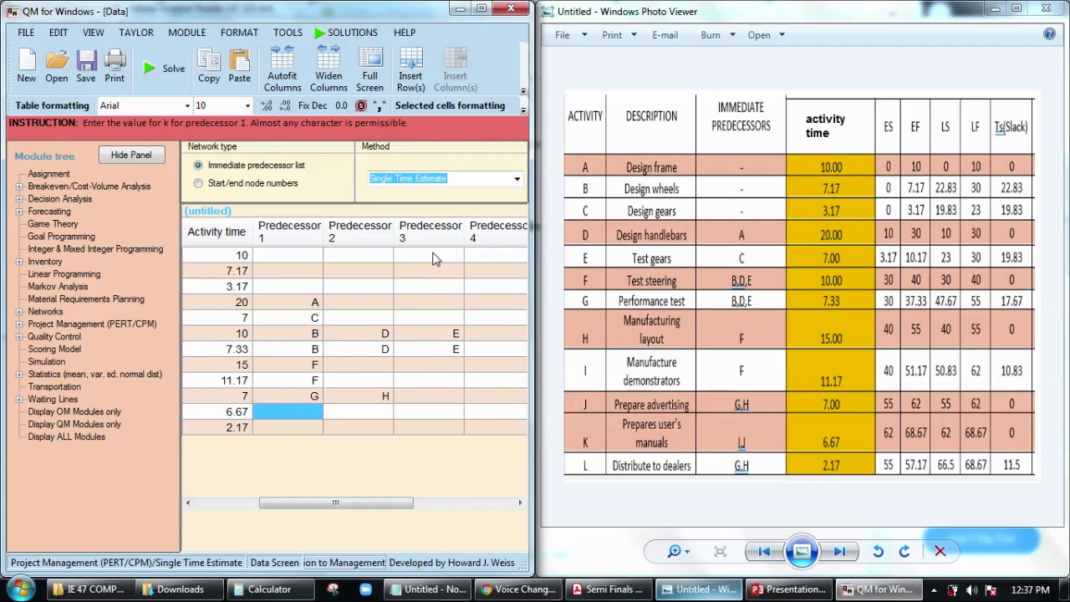
text(I)
key(Tab)
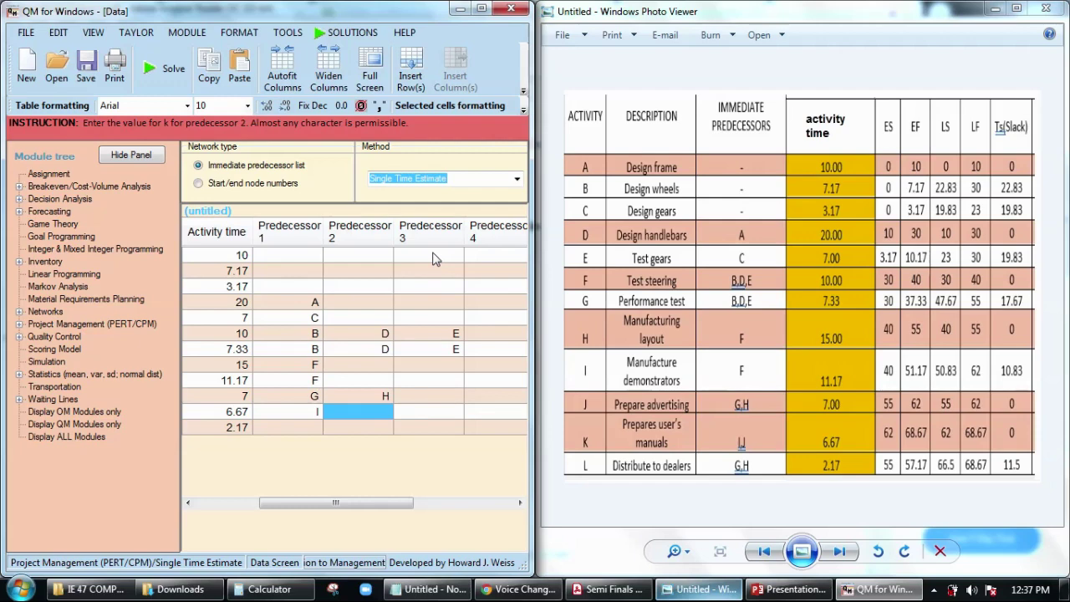
text(J)
key(Return)
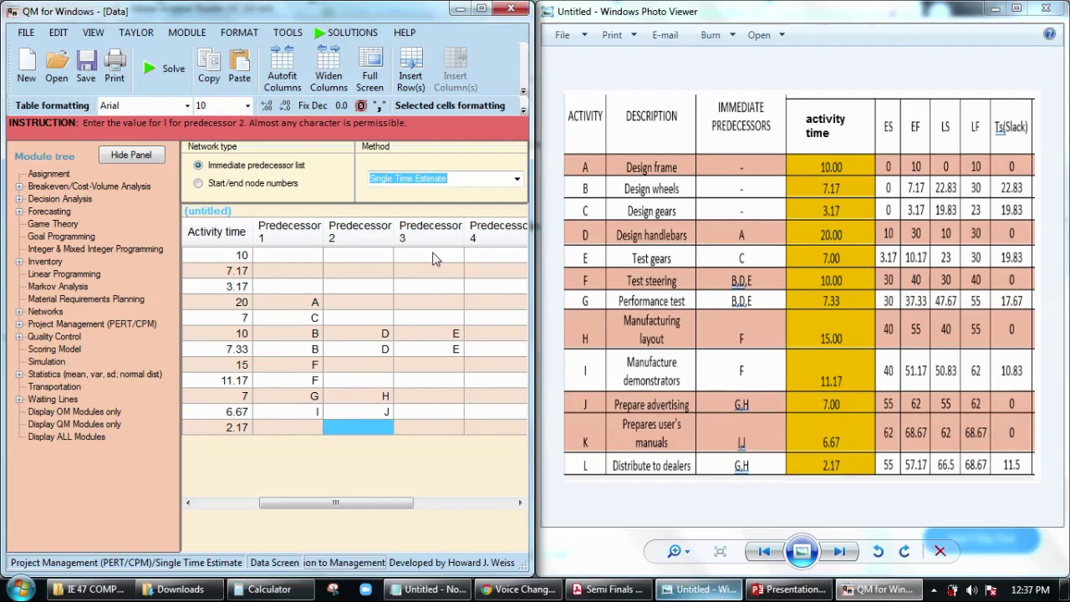
key(Left)
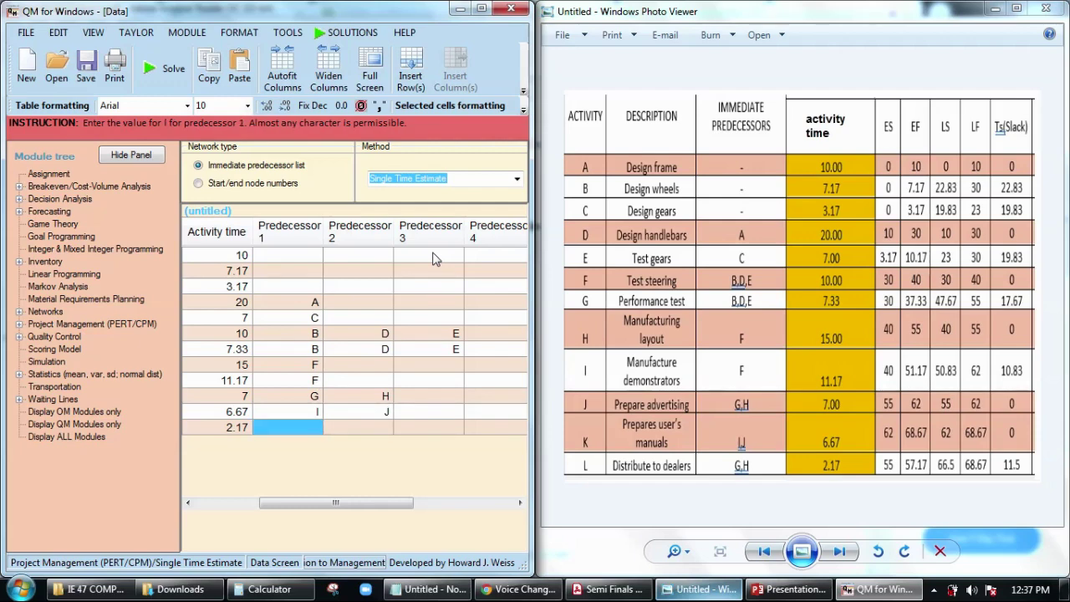
text(G)
key(Tab)
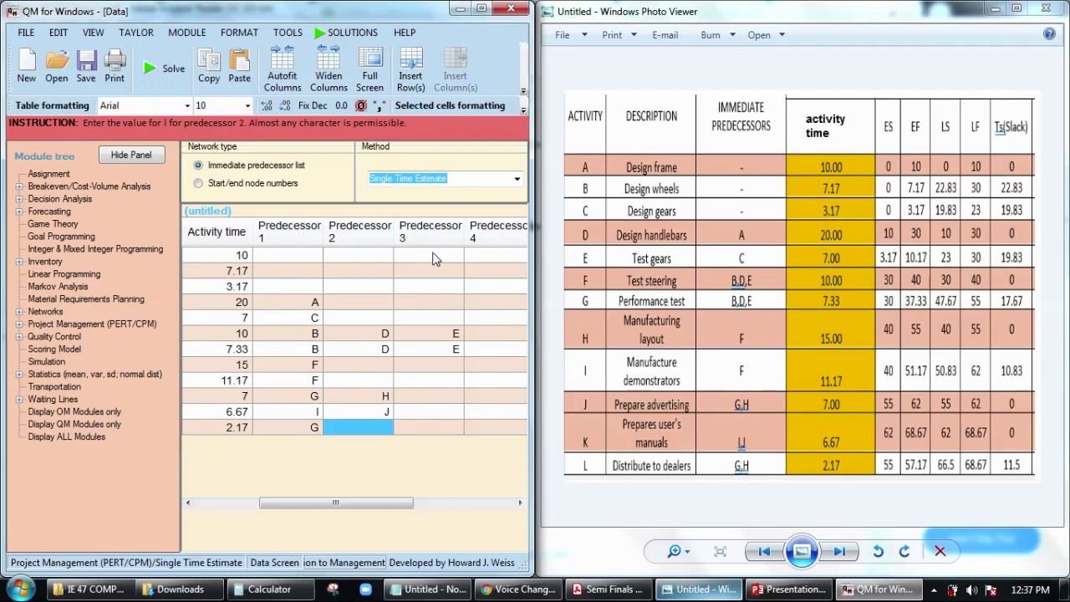
text(H)
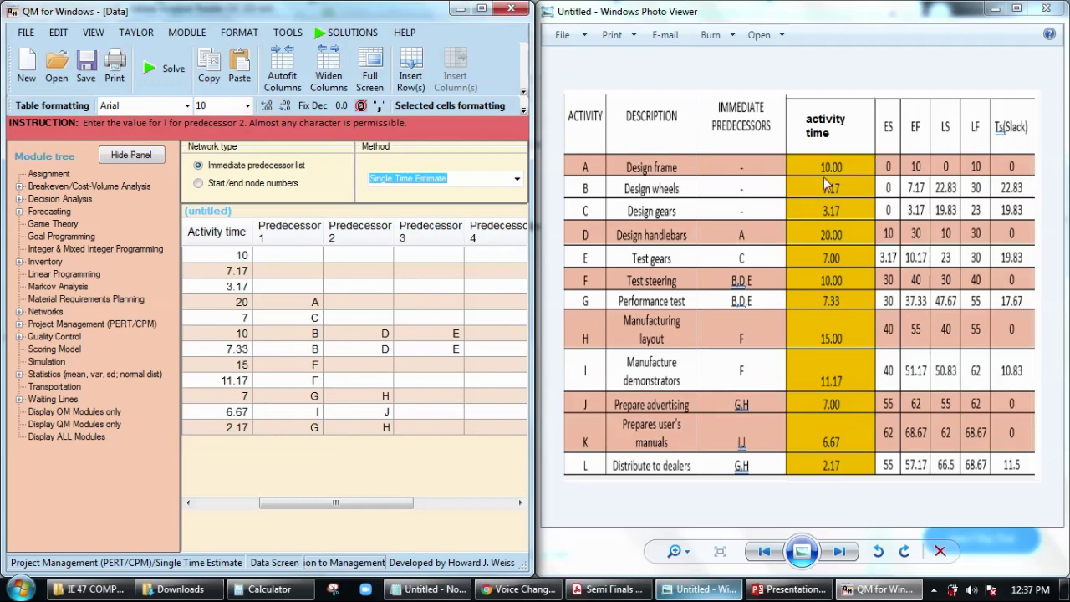
- Maximize QM for Windows to show the full A–L activity table
click(482, 10)
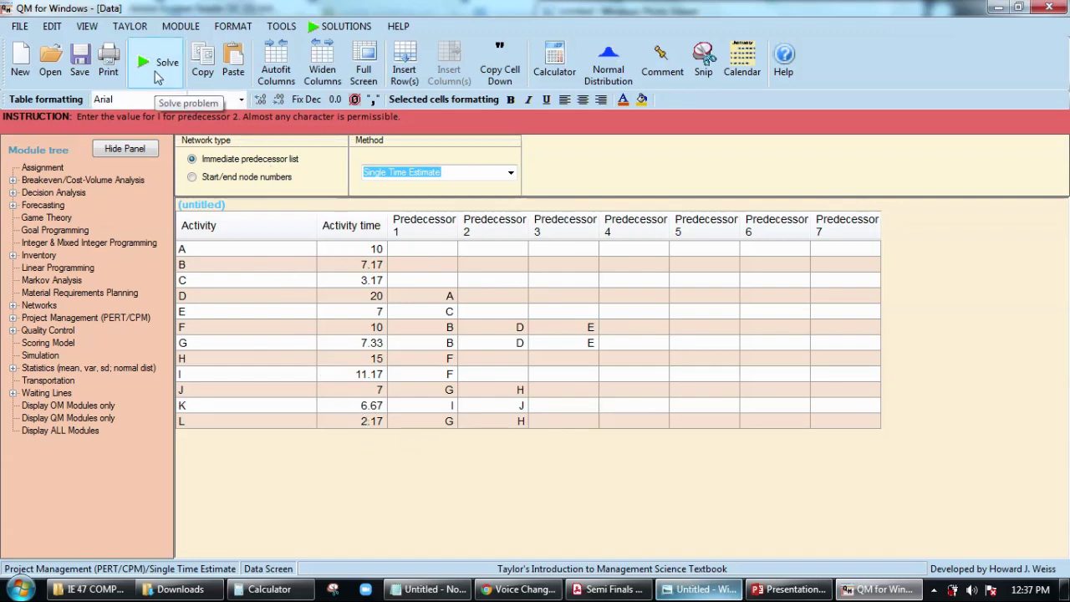
- Solve the network and arrange the 68.67 results beside the reference table for comparison
click(156, 77)
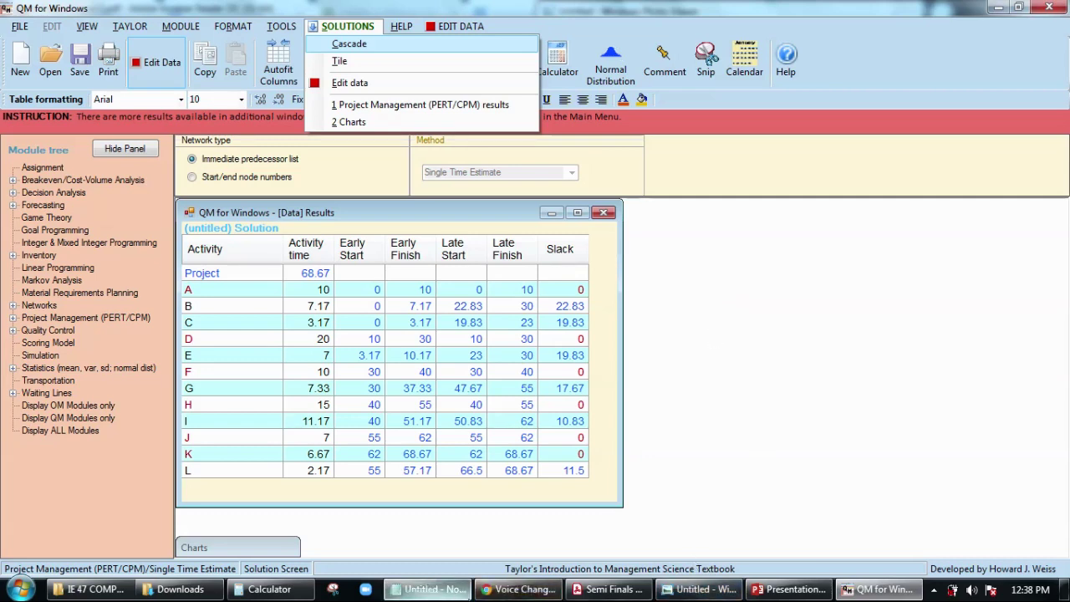
click(695, 590)
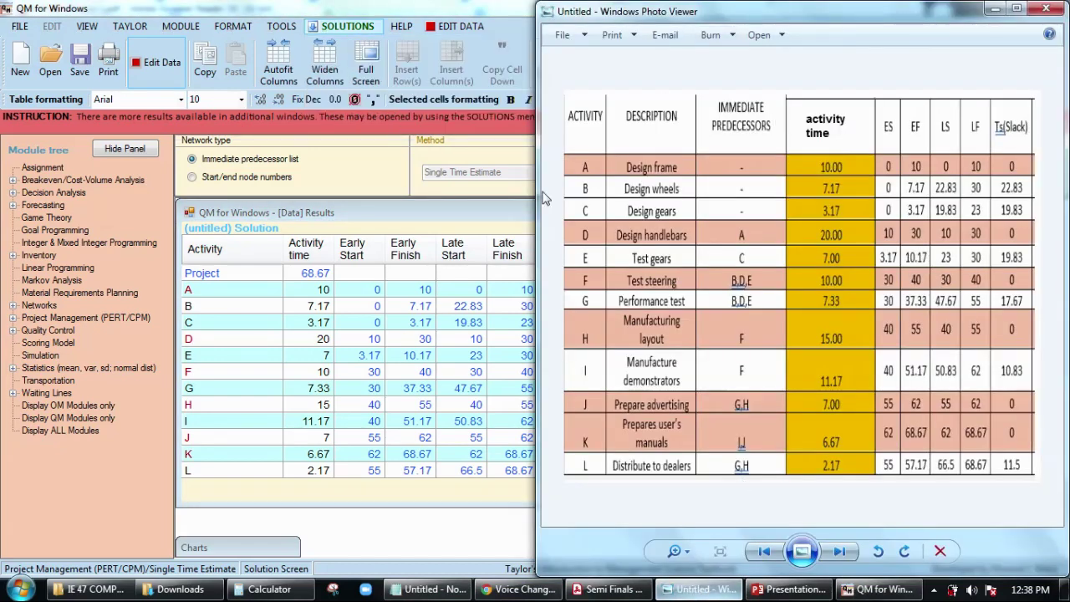
drag(539, 191, 629, 190)
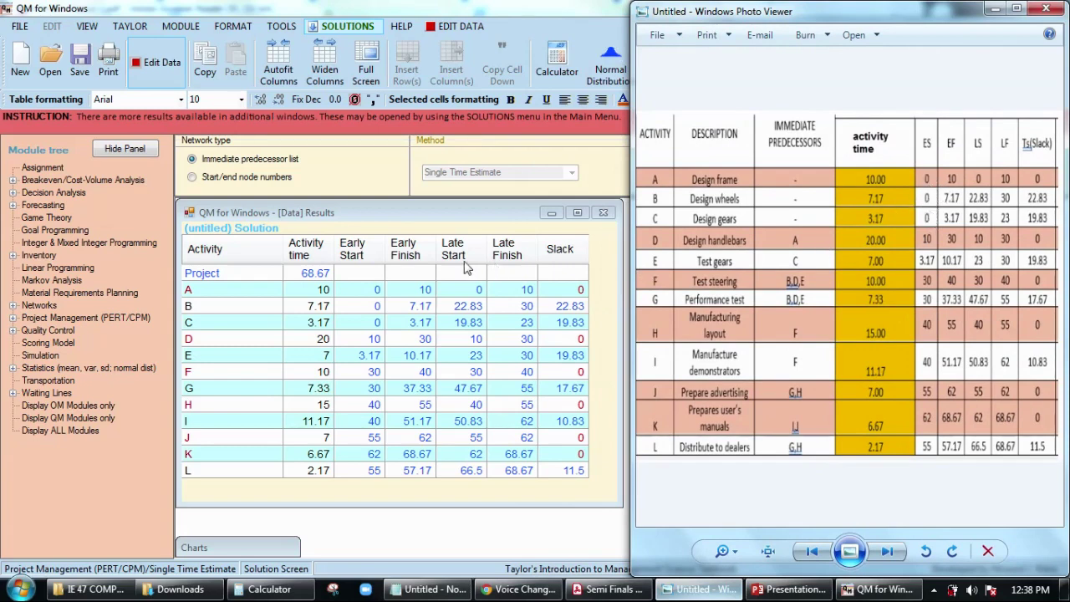
click(374, 306)
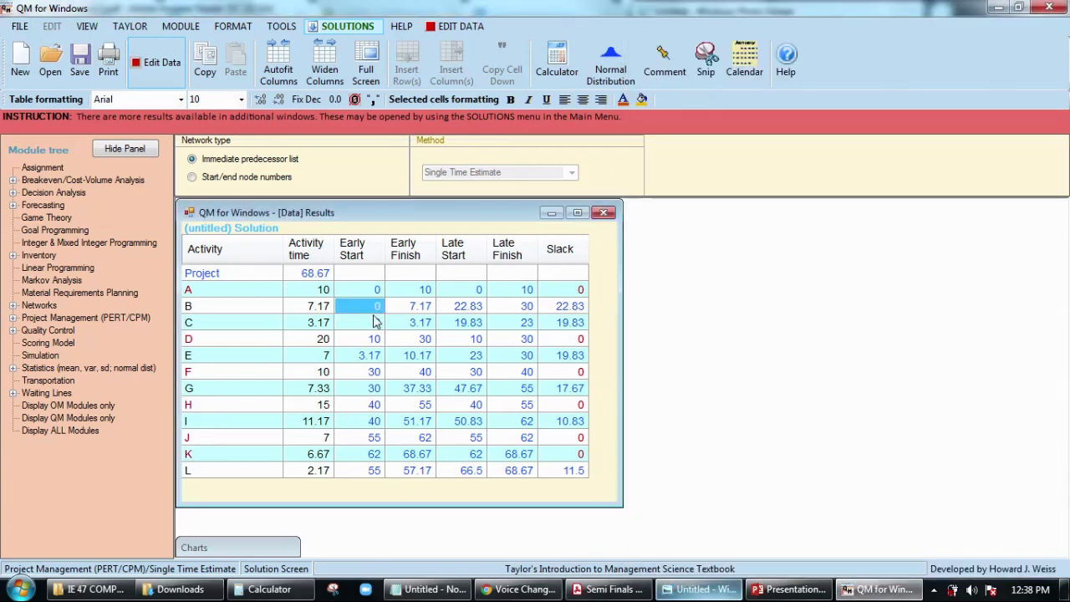
click(375, 321)
click(700, 588)
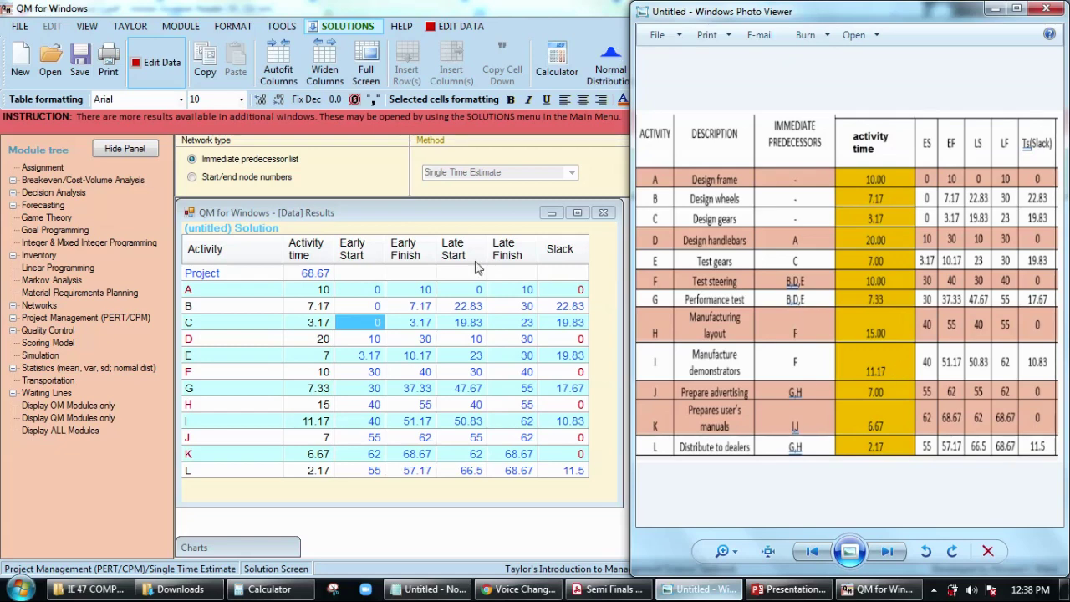
- Check the 68.67 project time against critical activities A, D, F, H, J and K
click(318, 279)
click(260, 277)
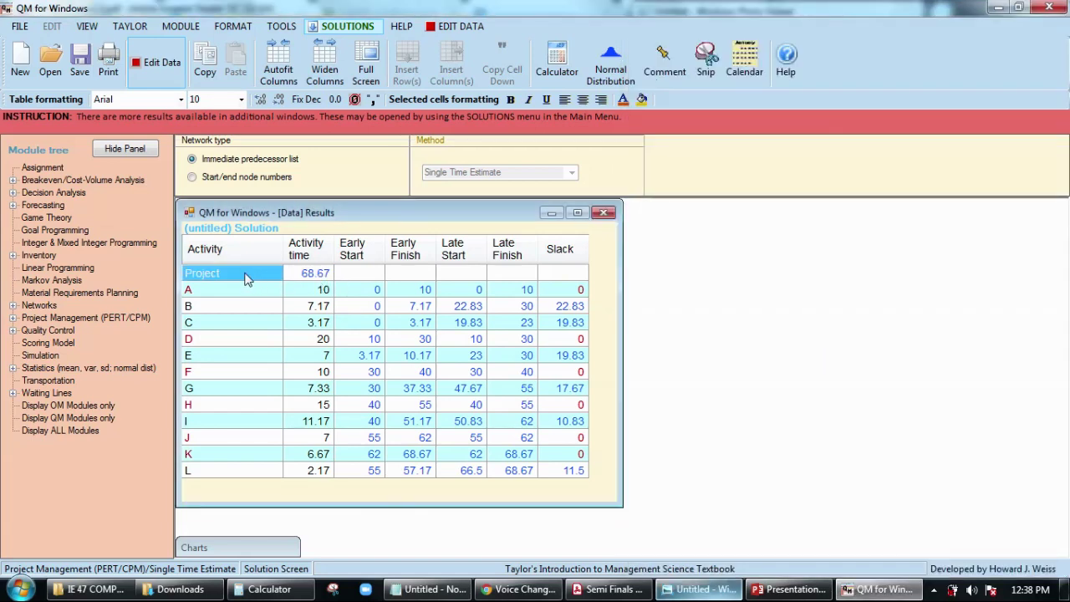
click(297, 279)
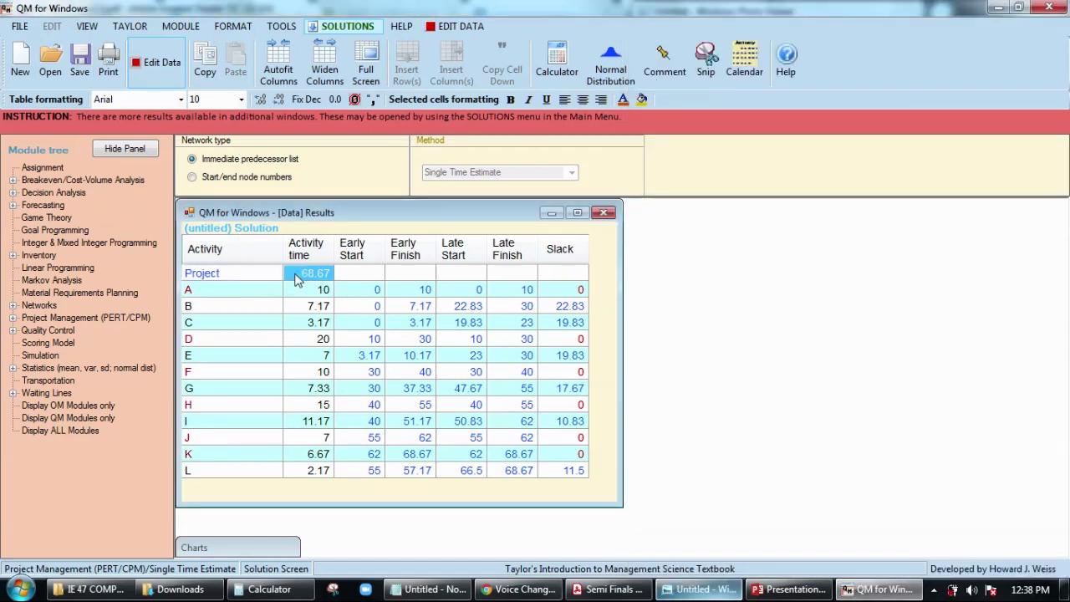
click(262, 278)
click(294, 279)
click(312, 293)
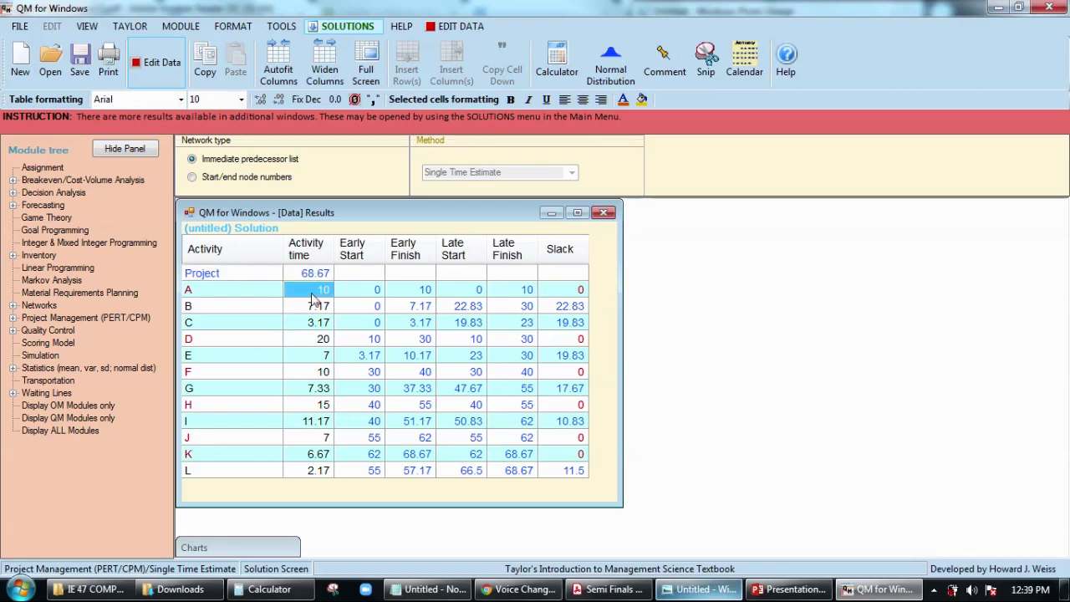
click(322, 342)
click(325, 375)
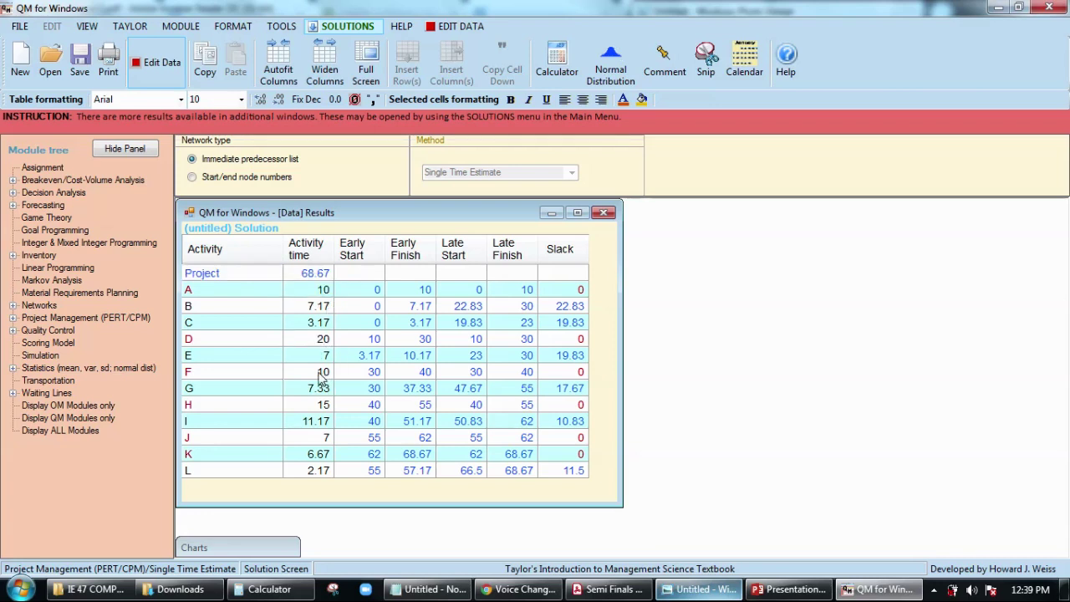
click(315, 408)
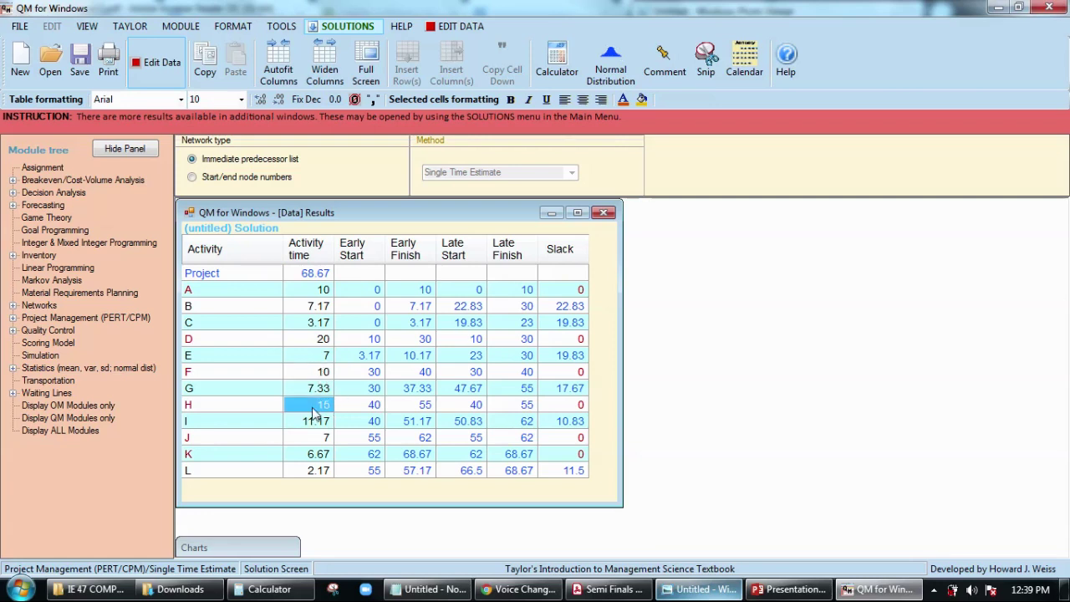
click(316, 438)
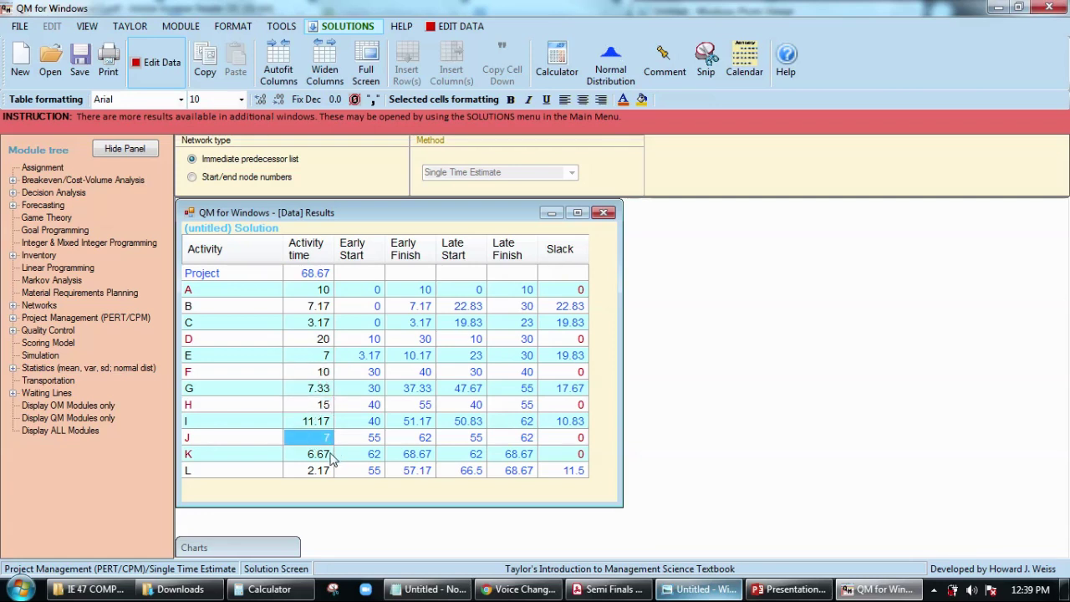
click(318, 455)
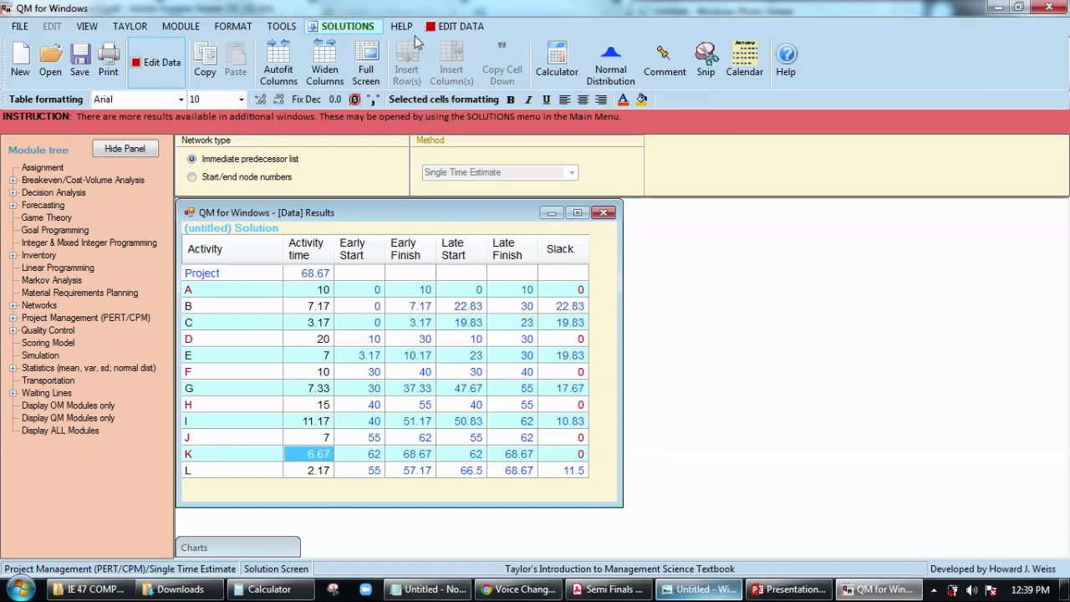
- Show the Charts precedence graph with critical path A–D–F–H–J–K in red
click(348, 26)
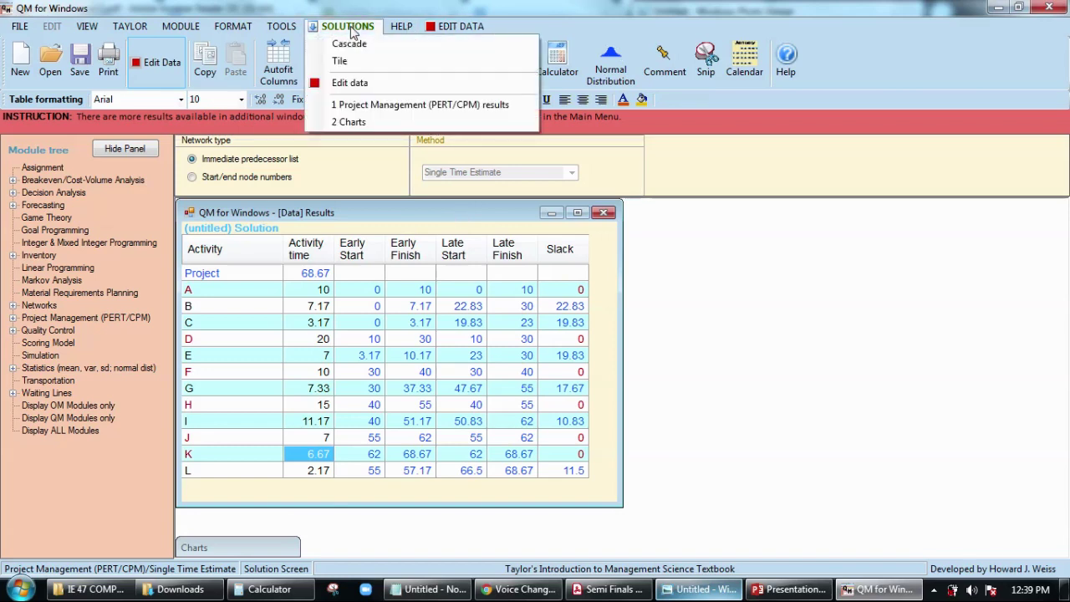
click(350, 122)
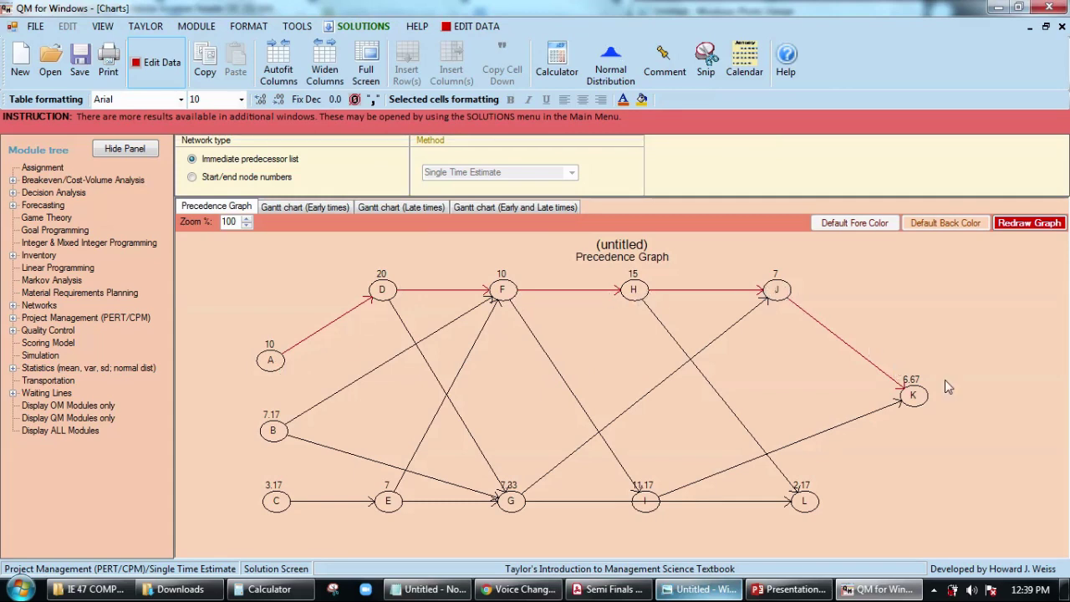
mouse_move(572, 7)
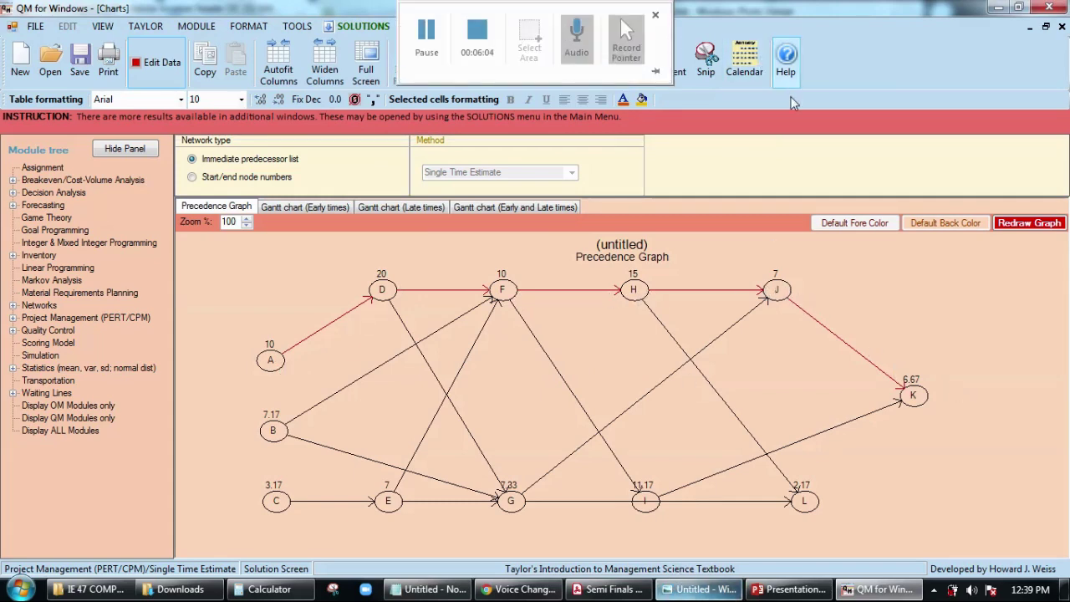